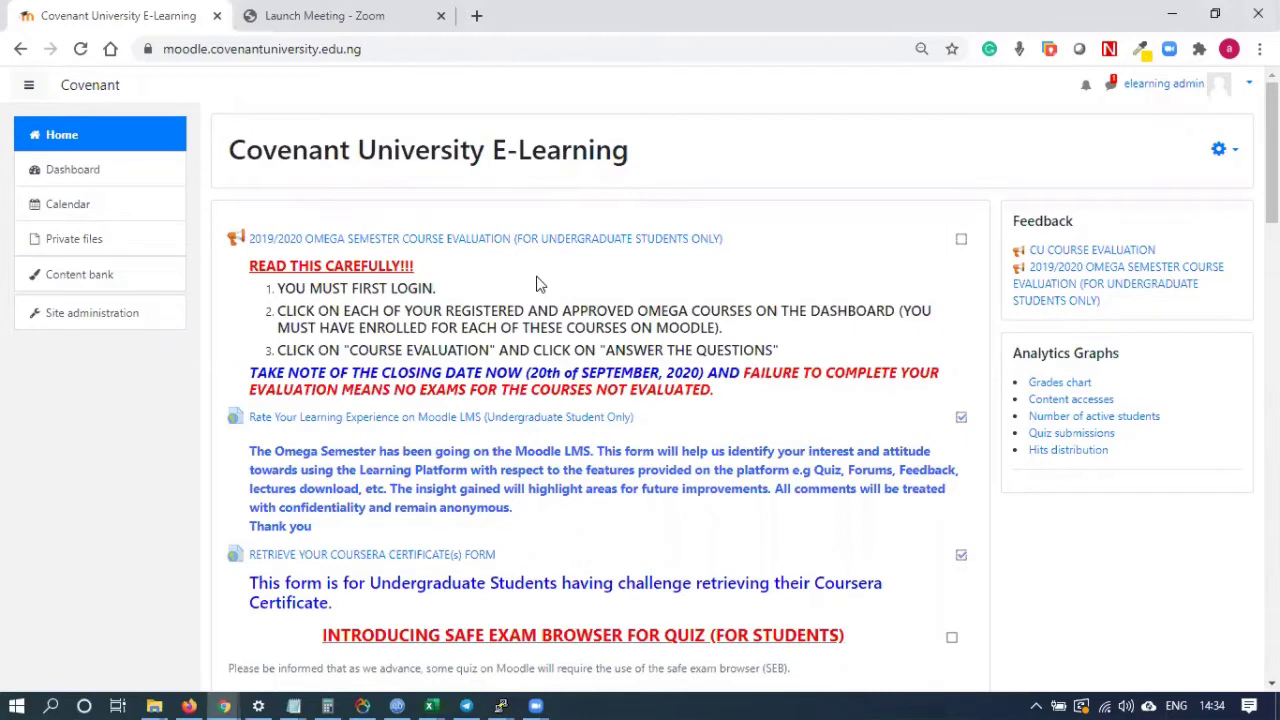
Step: Search the site's courses for CBS221 and open the CBS221-Statistics for Business & Social Sciences II course
scroll(536, 290, down, 1)
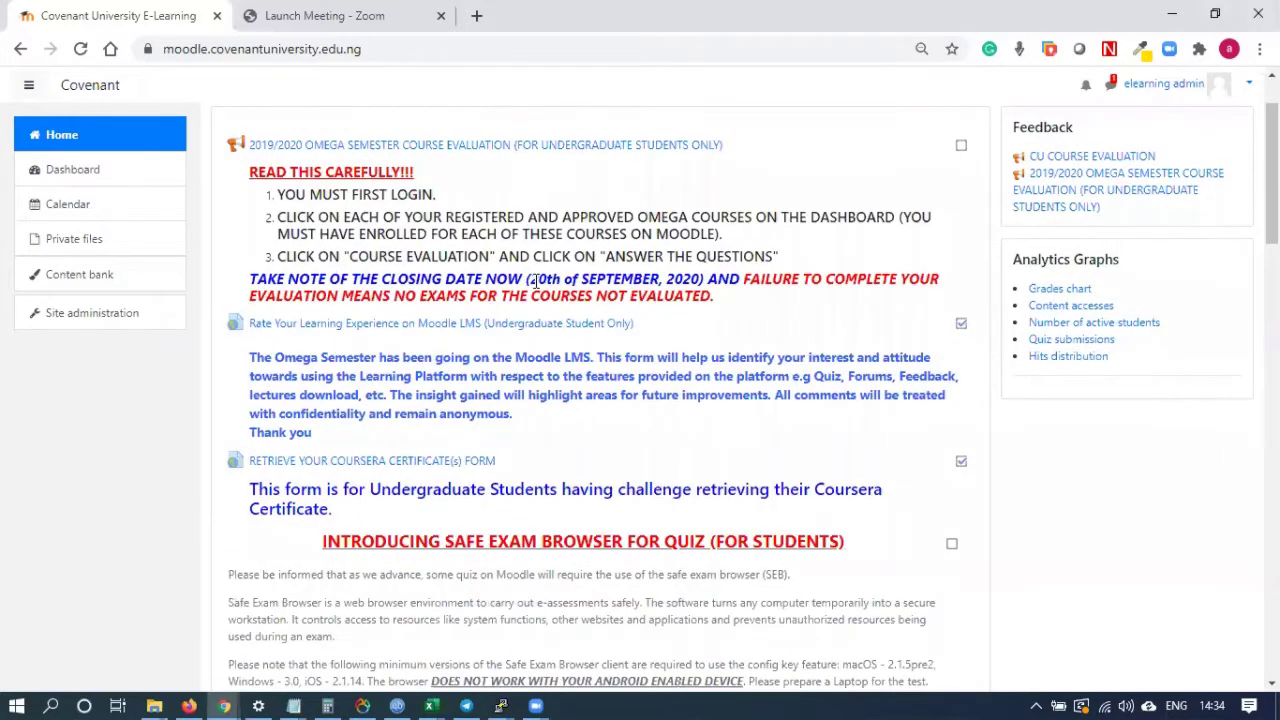
scroll(536, 290, down, 6)
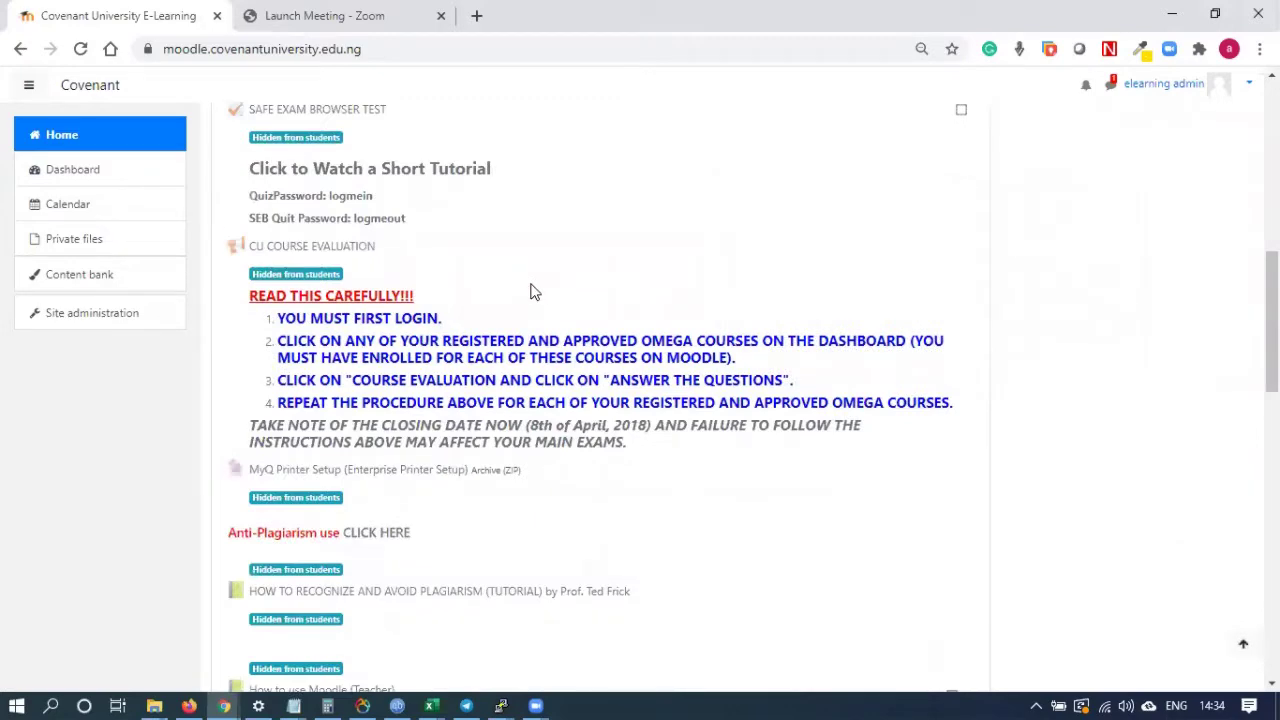
scroll(529, 276, down, 3)
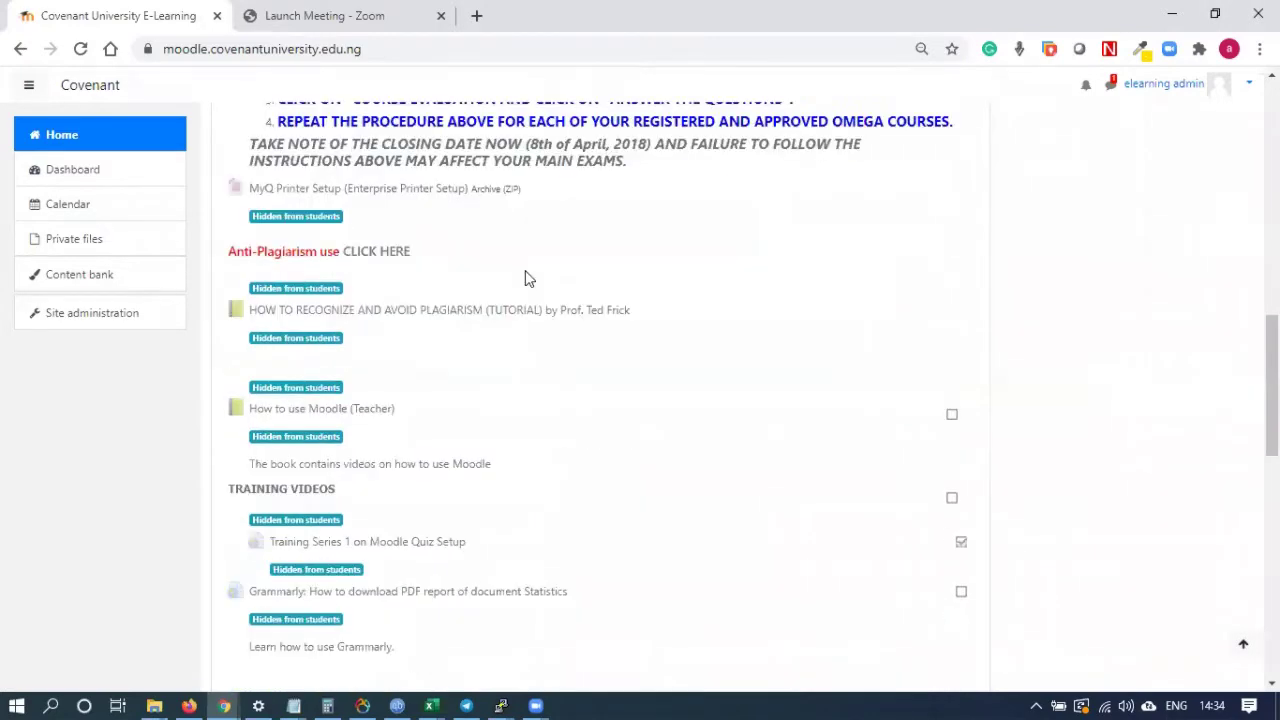
scroll(526, 283, down, 7)
scroll(350, 170, up, 1)
click(360, 163)
text(CBS221)
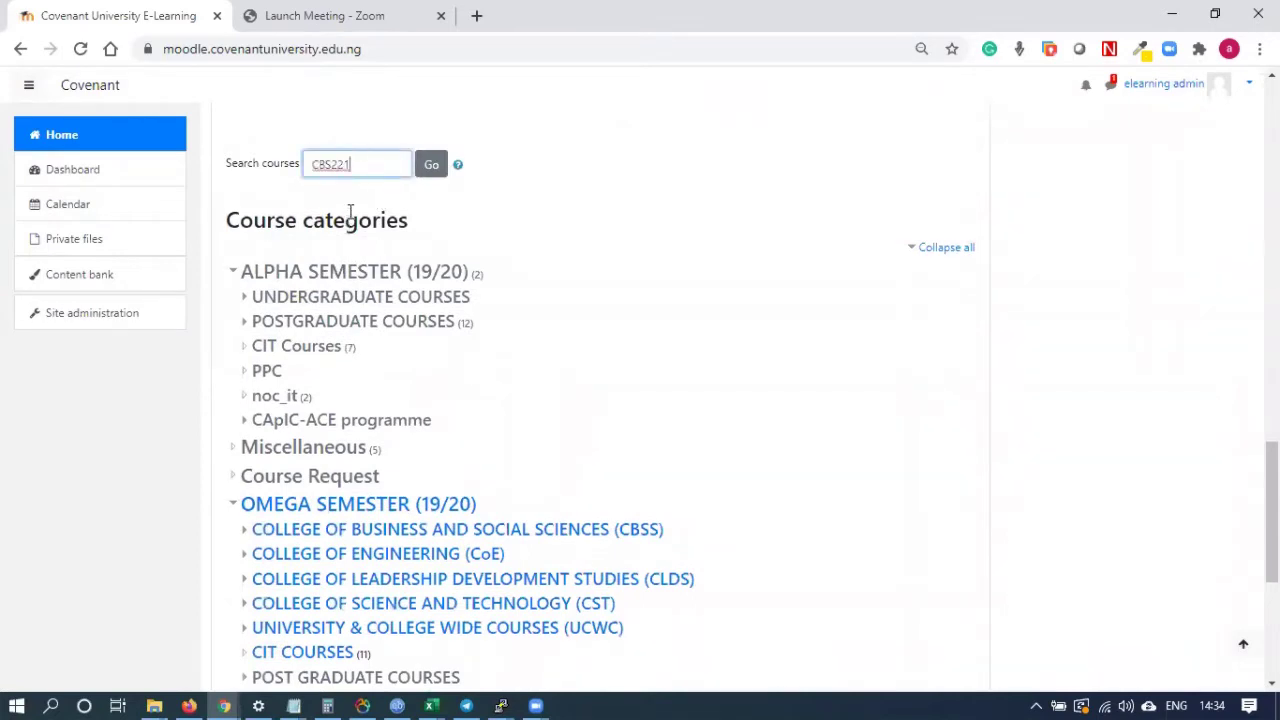
click(429, 168)
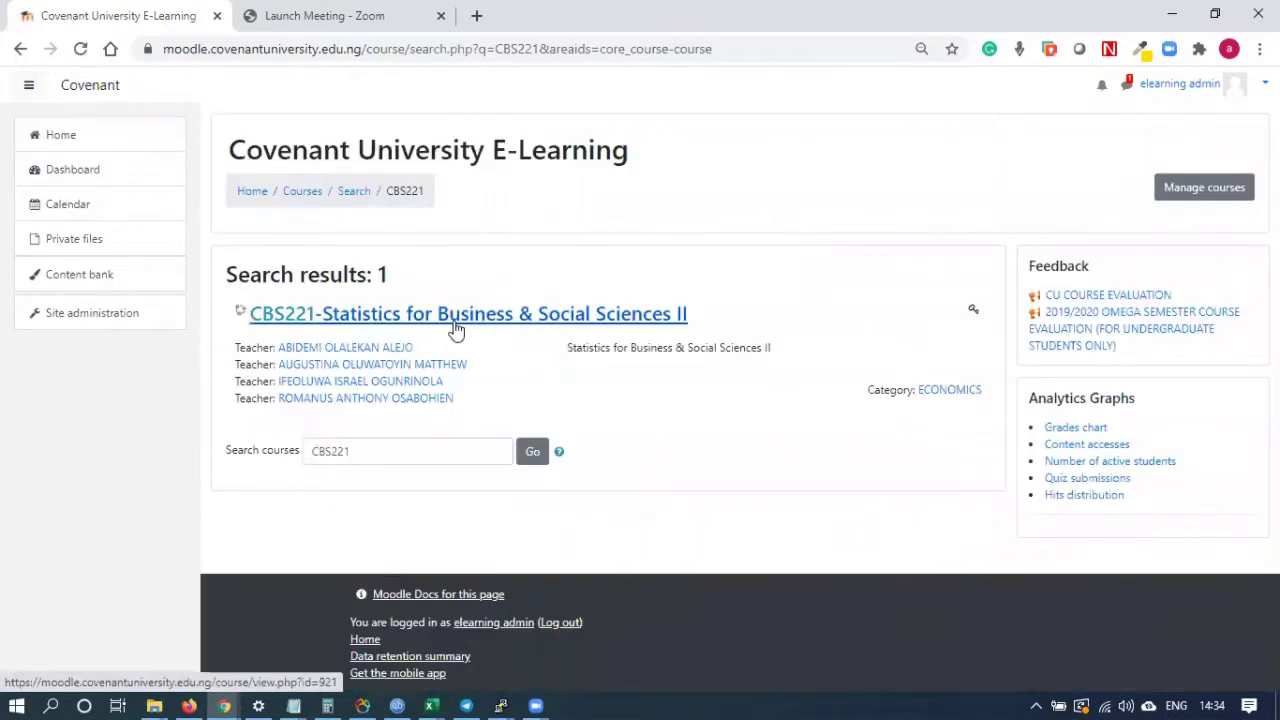
click(580, 313)
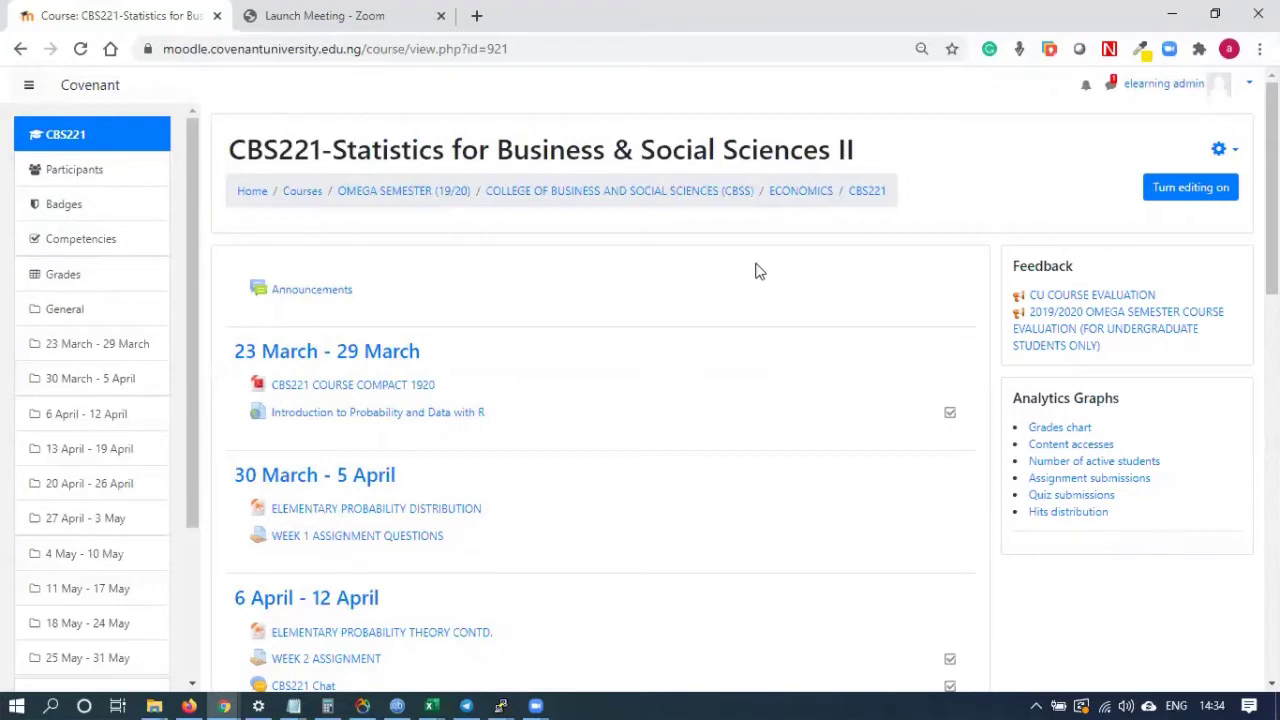
Step: Open the Activity completion report from the CBS221 course administration reports
click(1234, 156)
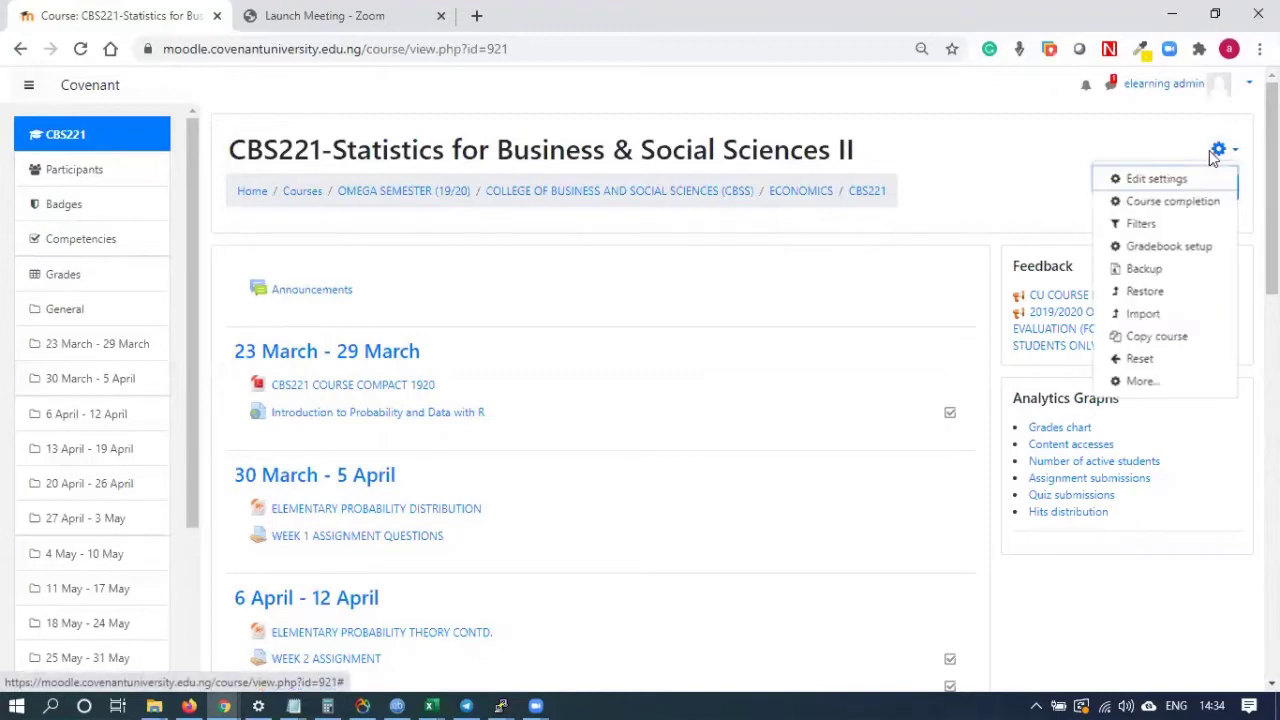
click(1145, 386)
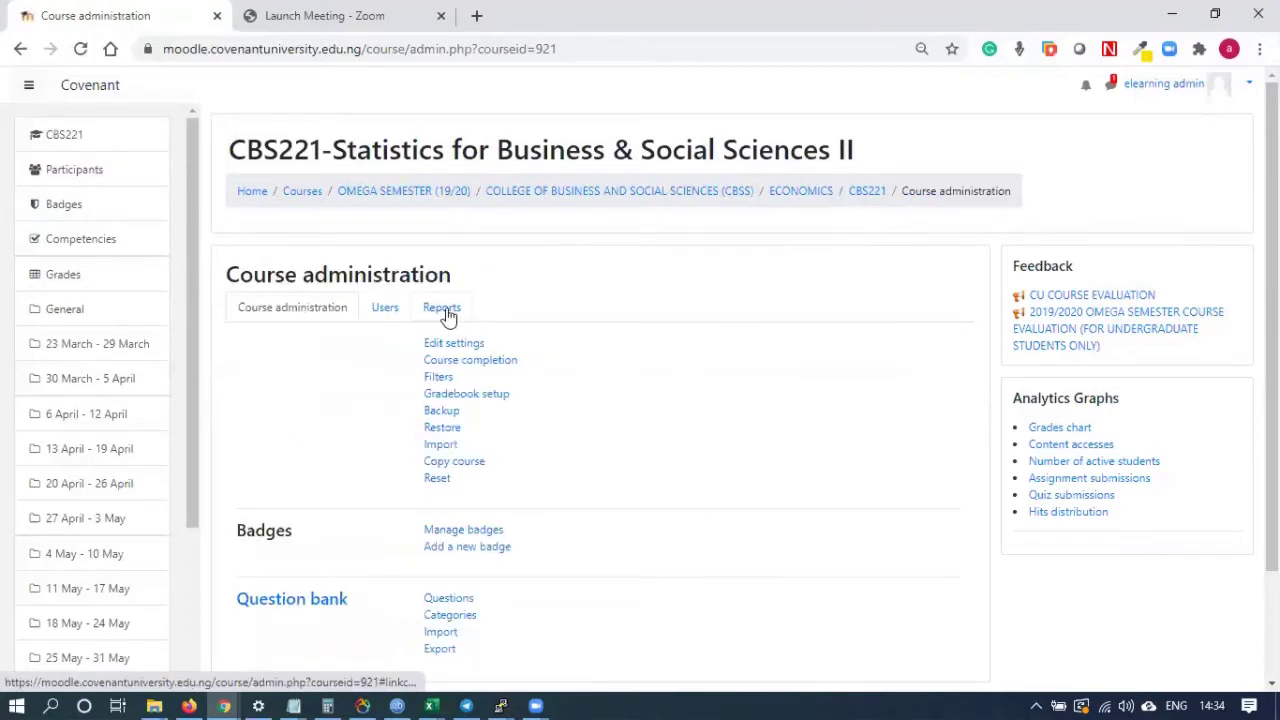
click(446, 310)
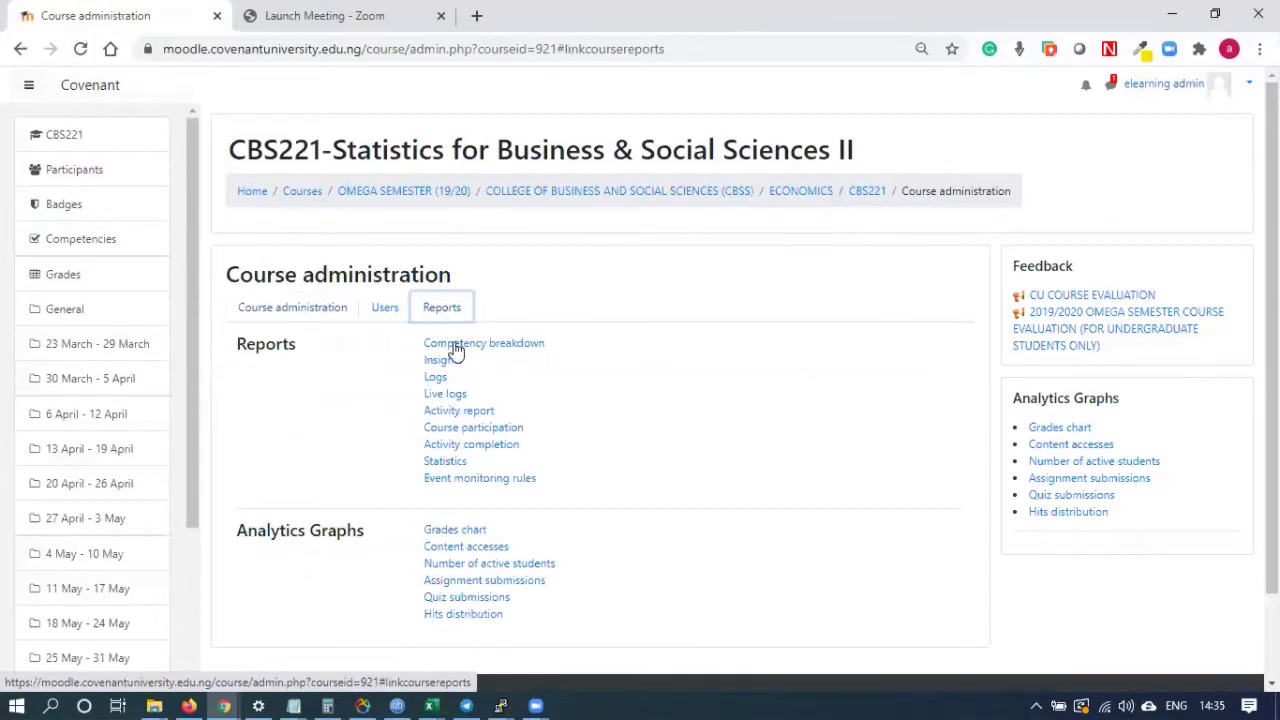
click(478, 452)
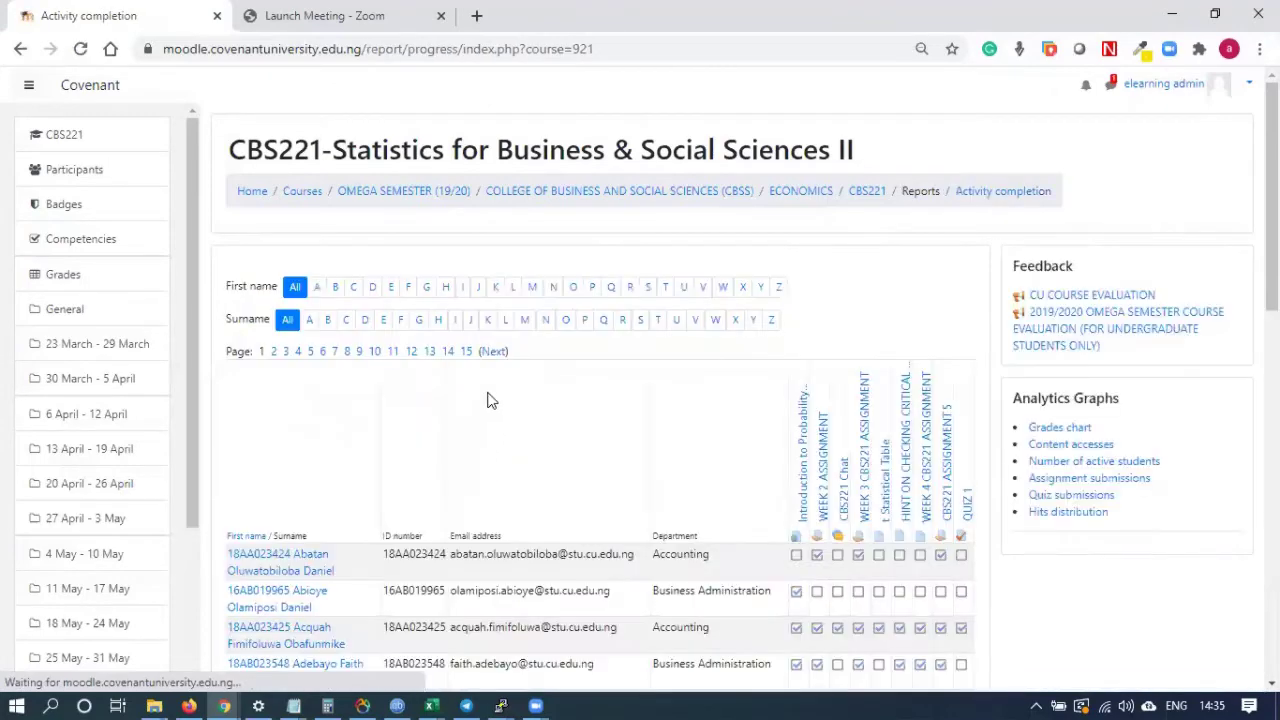
Step: Hide the side navigation and examine the students' completion status for each course activity in the report
scroll(487, 400, down, 4)
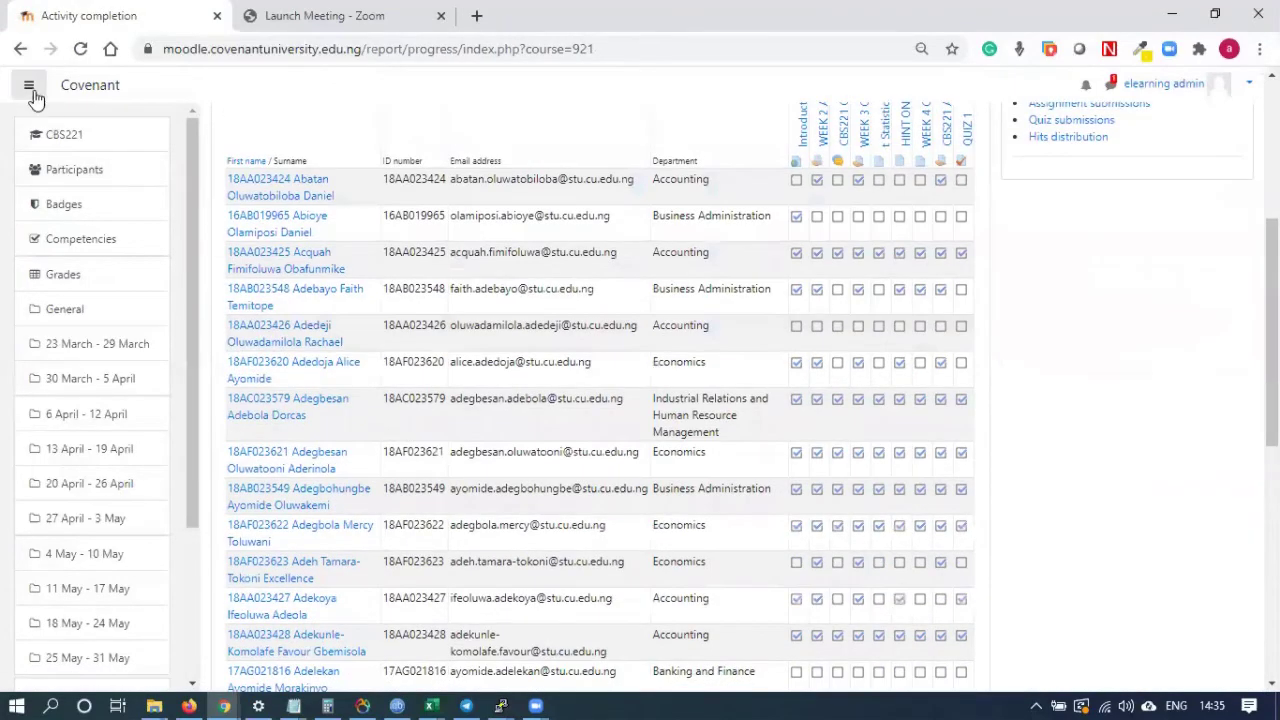
click(29, 85)
scroll(651, 423, down, 5)
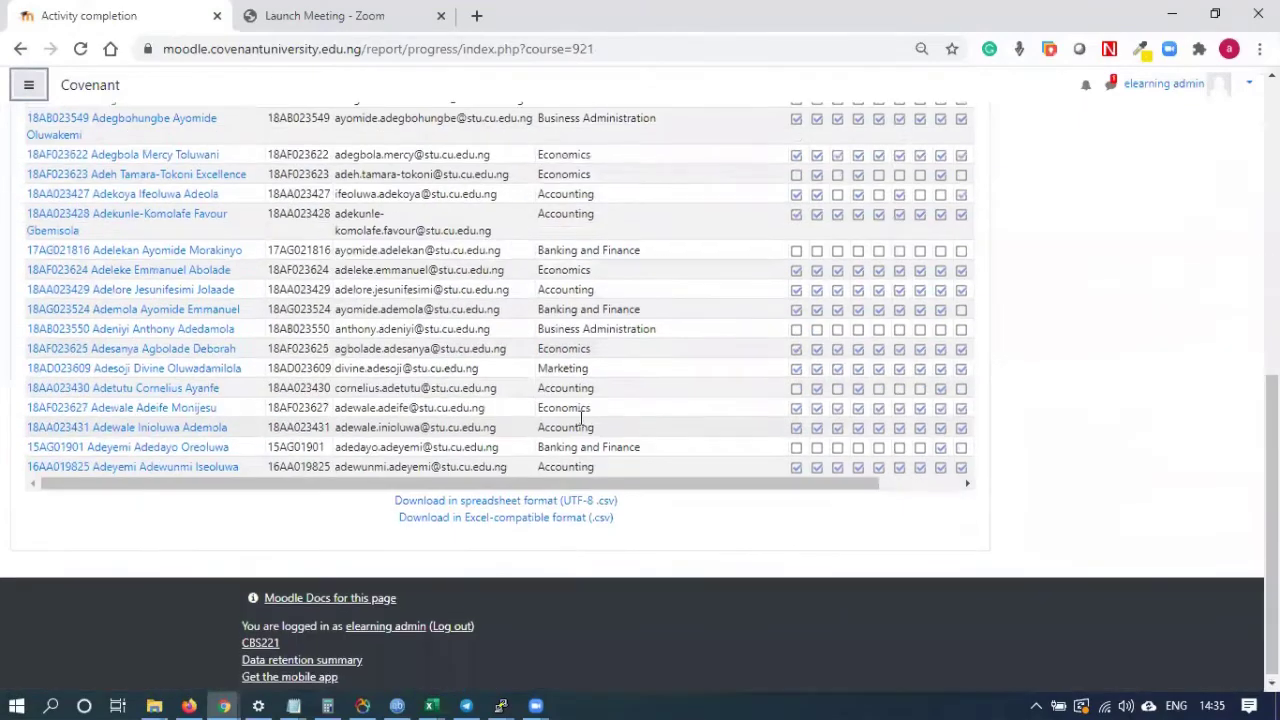
scroll(560, 418, up, 8)
scroll(543, 418, down, 6)
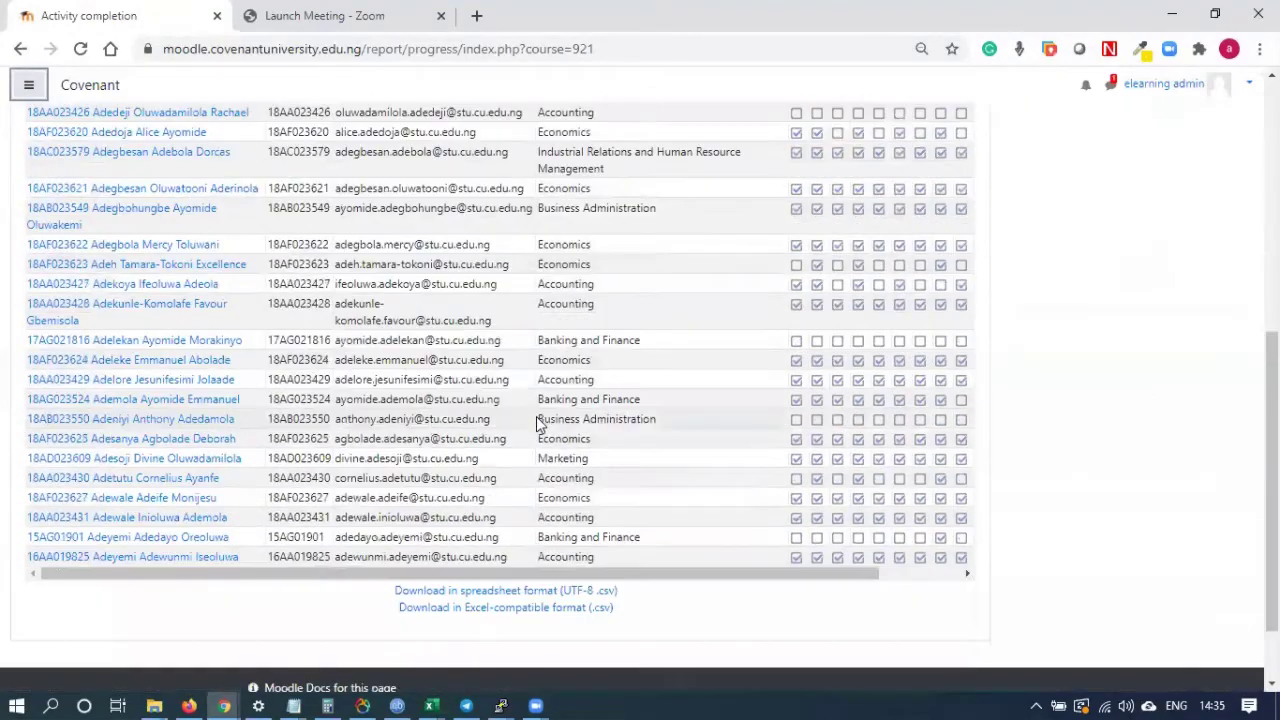
scroll(537, 424, up, 3)
scroll(537, 424, up, 2)
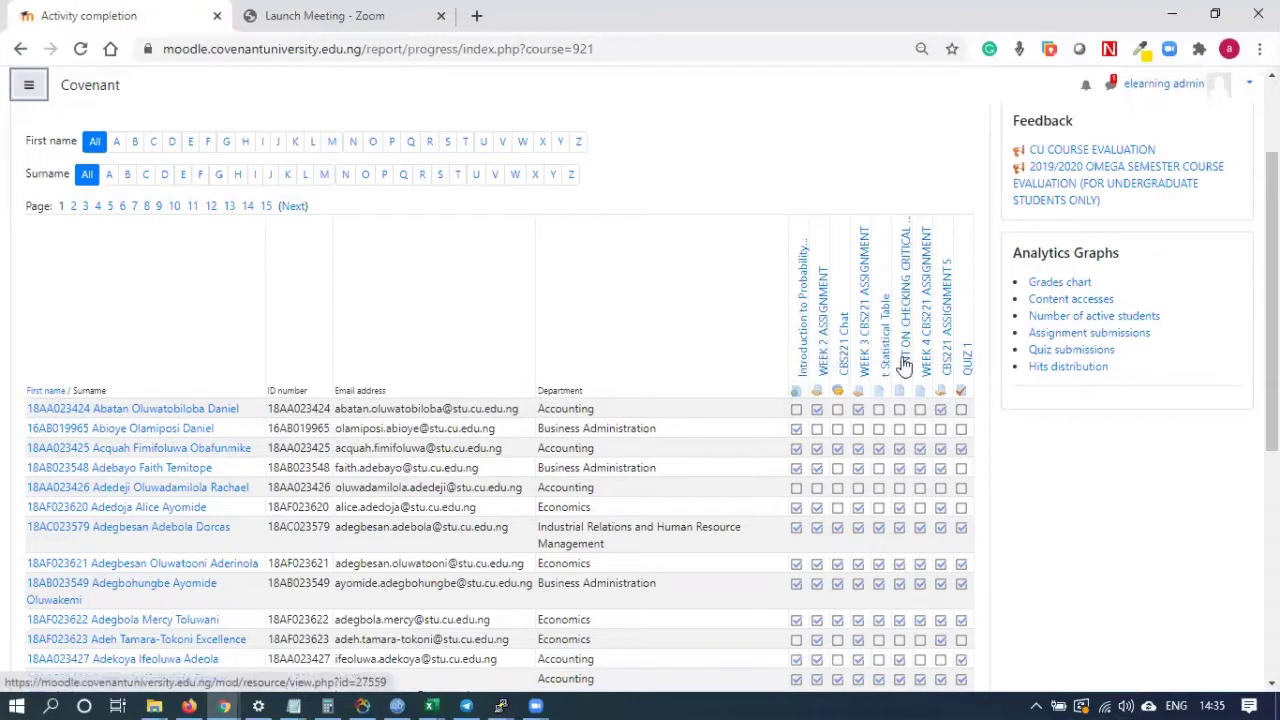
Step: Download the activity completion report in Excel-compatible format (.csv) and open the downloaded file in Excel
scroll(800, 384, down, 5)
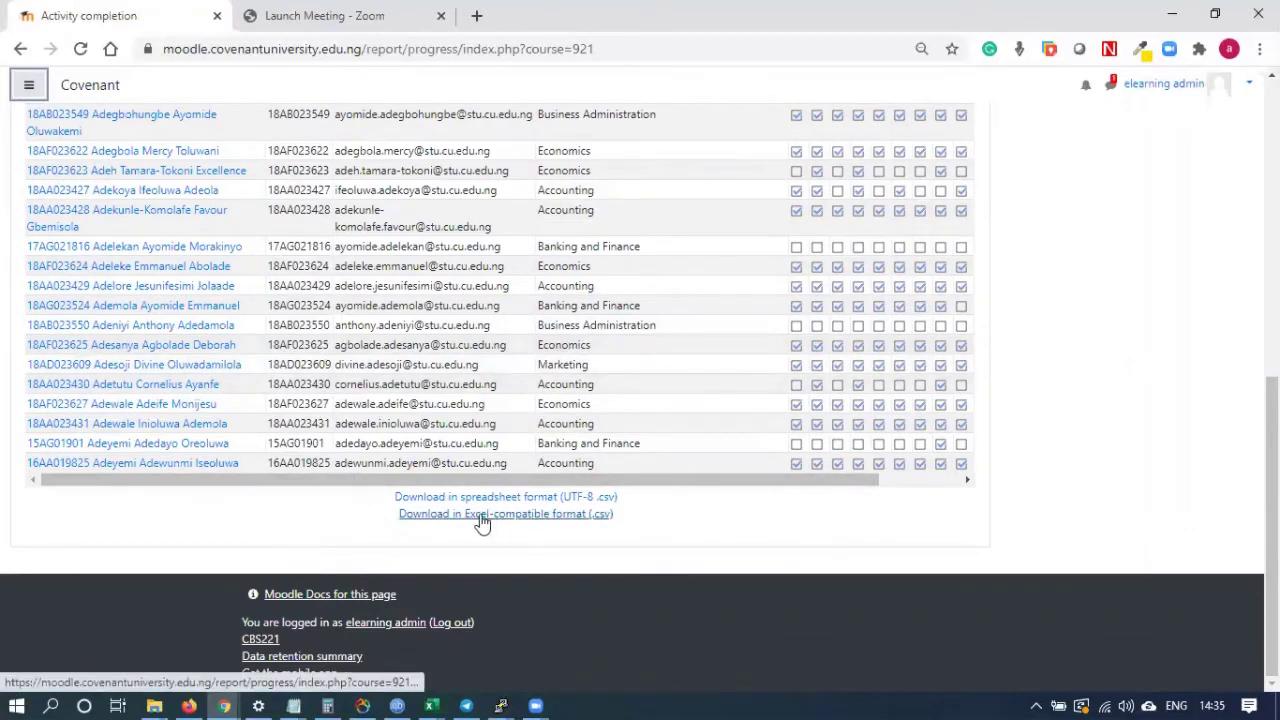
click(550, 520)
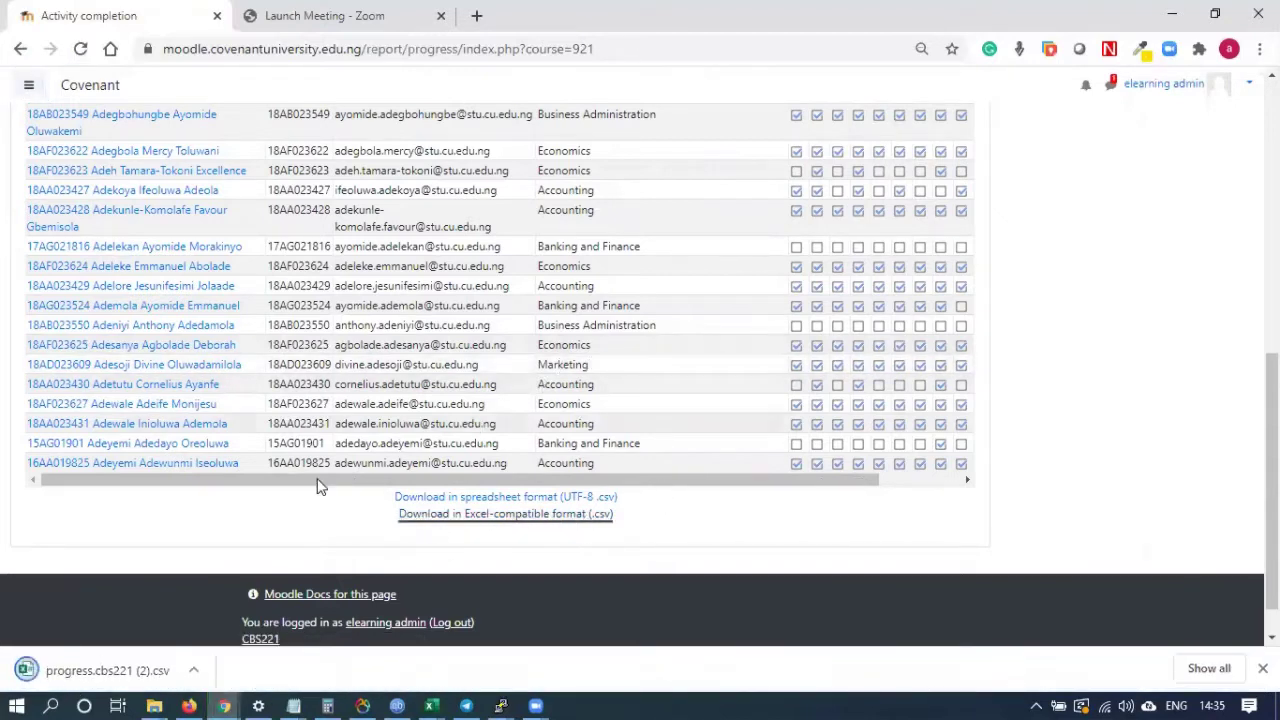
click(105, 668)
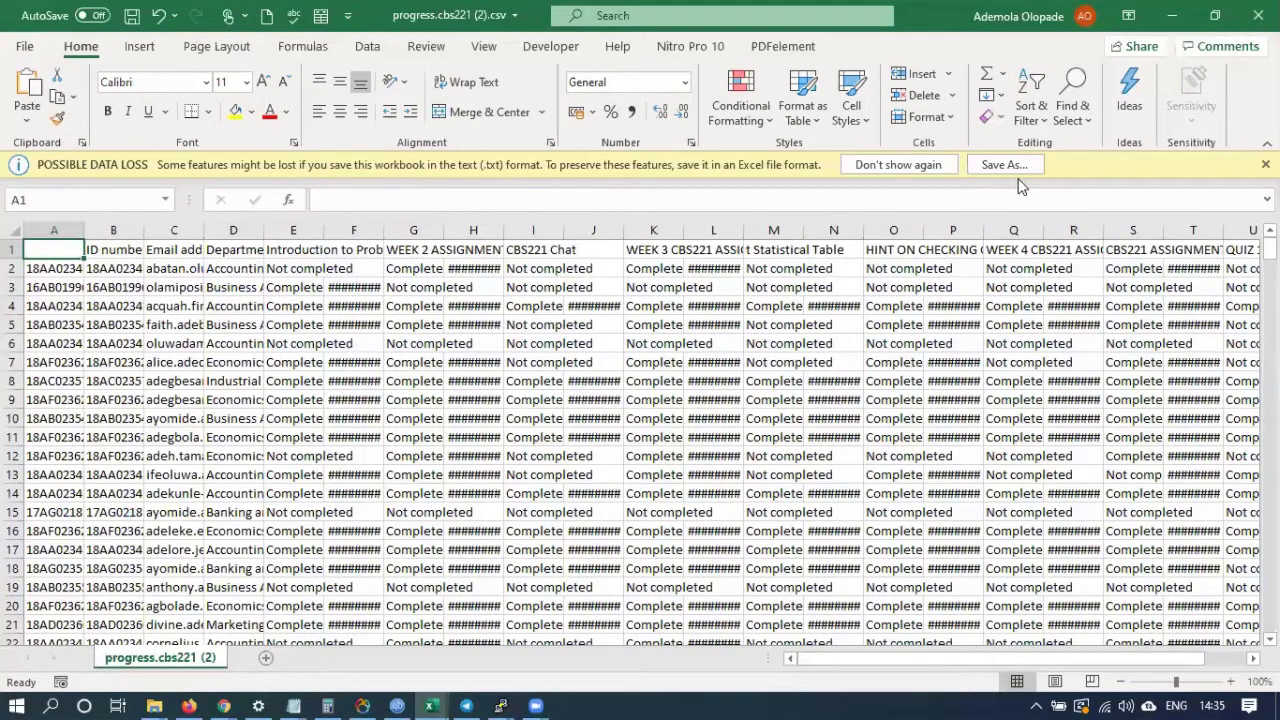
Step: Fit columns J, A and B to their contents to read the completion dates, student names and ID numbers
scroll(600, 362, down, 6)
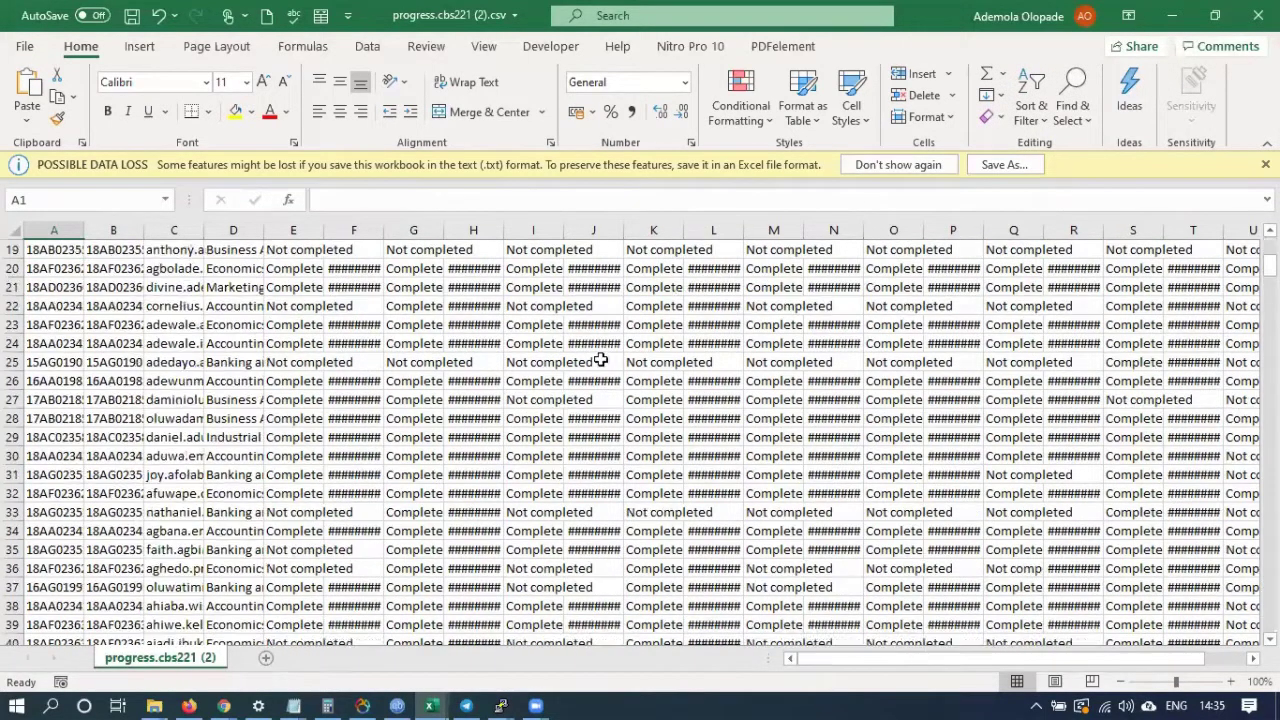
scroll(600, 362, up, 2)
double_click(623, 230)
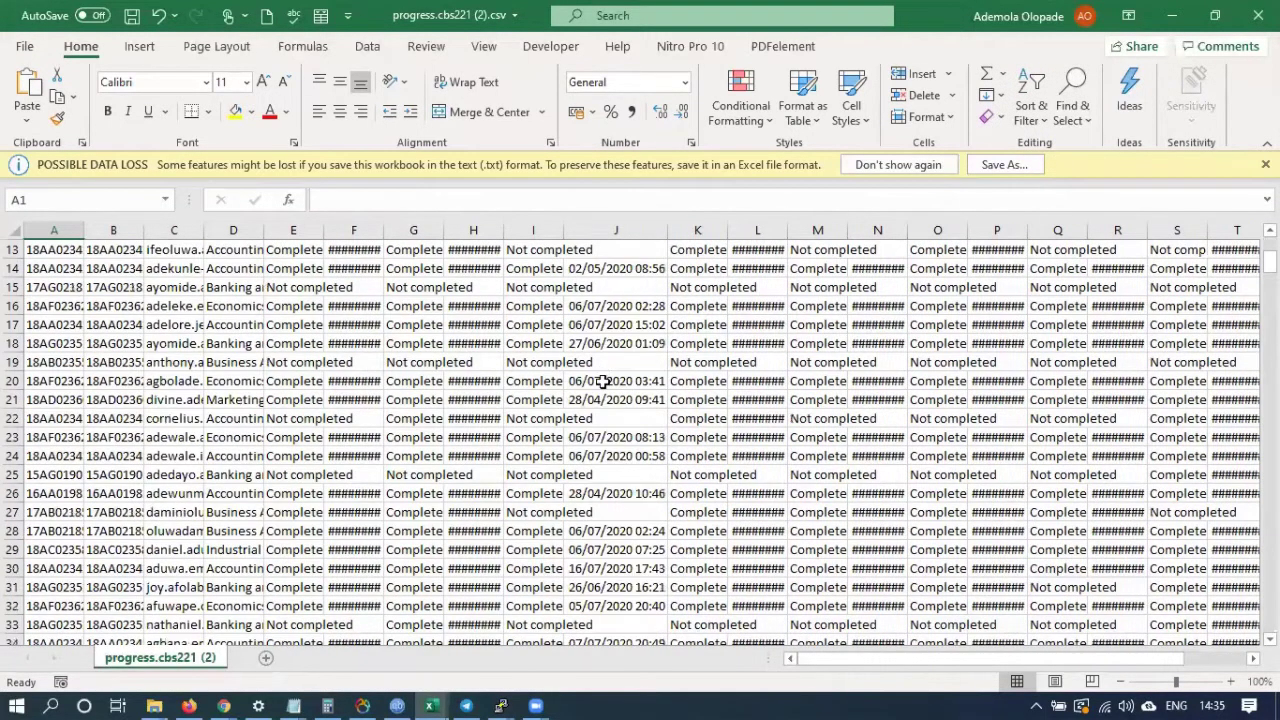
click(603, 381)
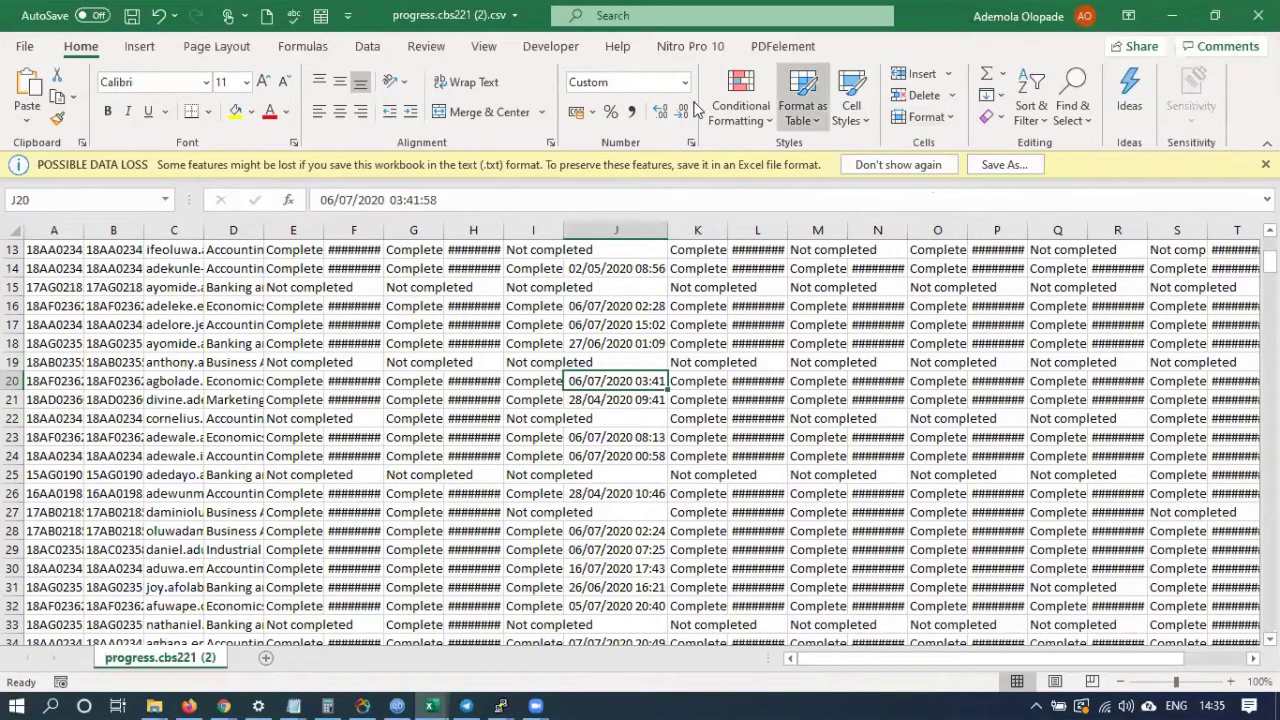
click(300, 418)
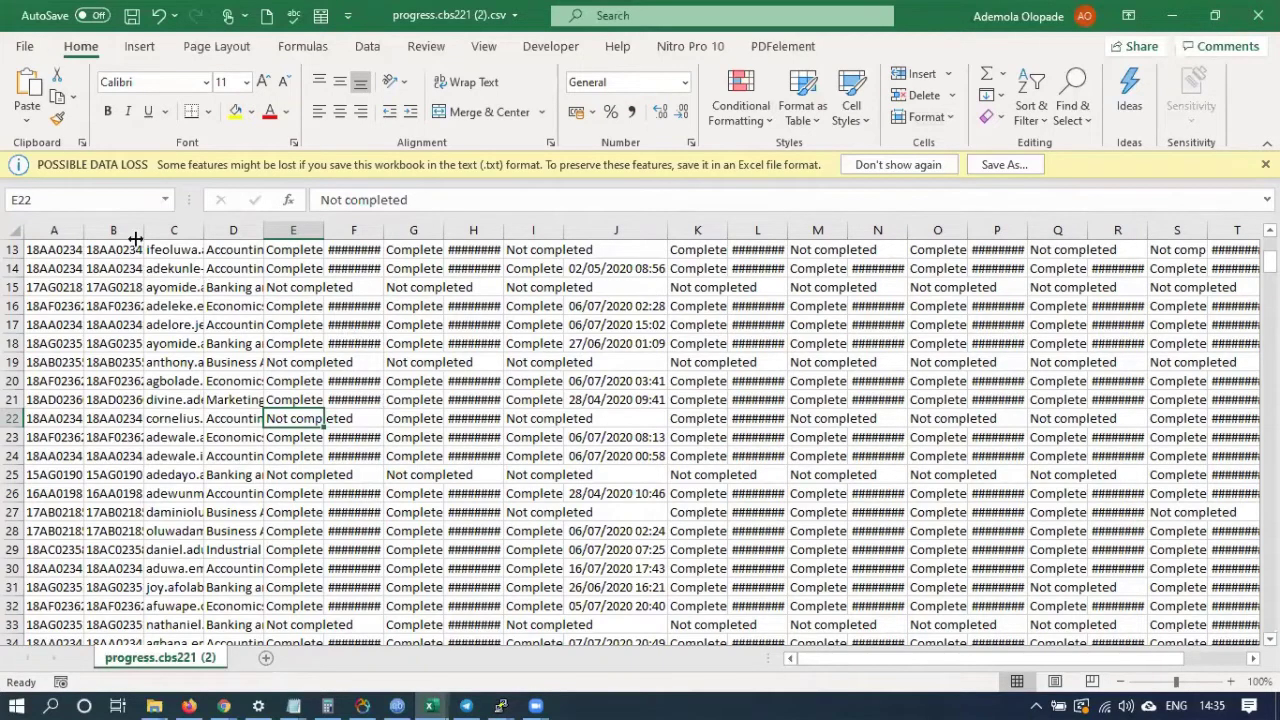
double_click(84, 230)
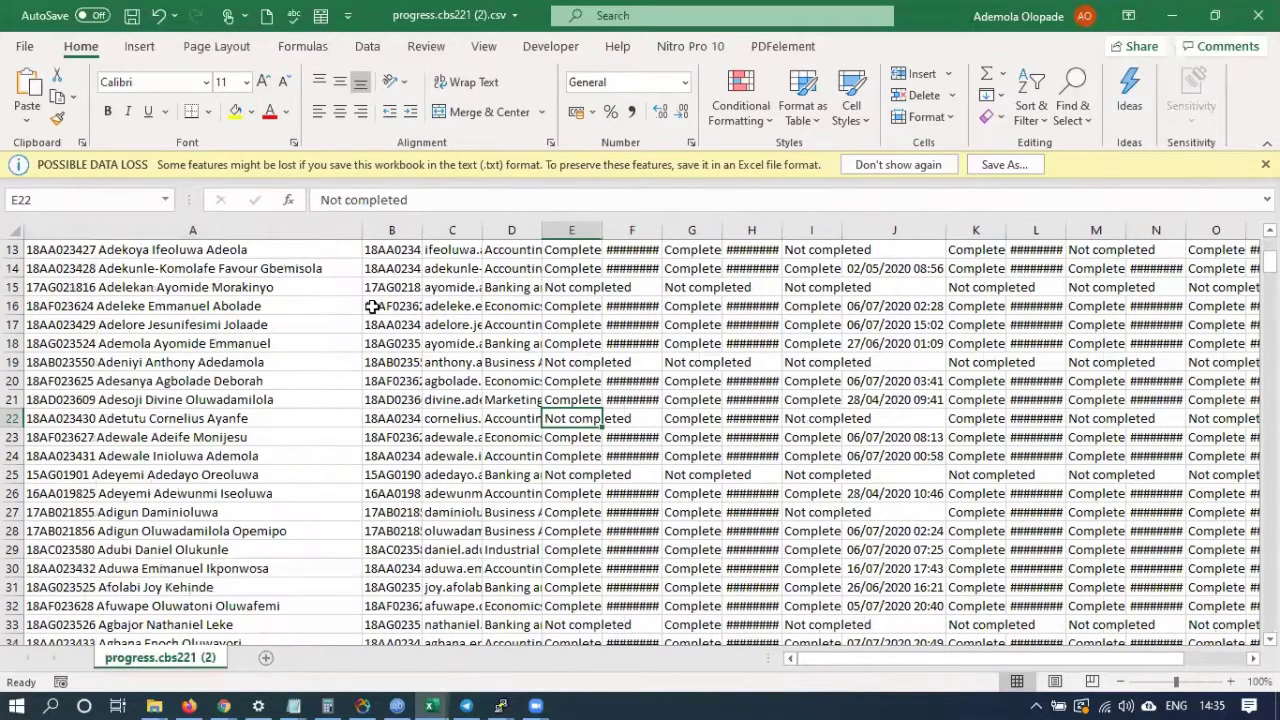
double_click(421, 230)
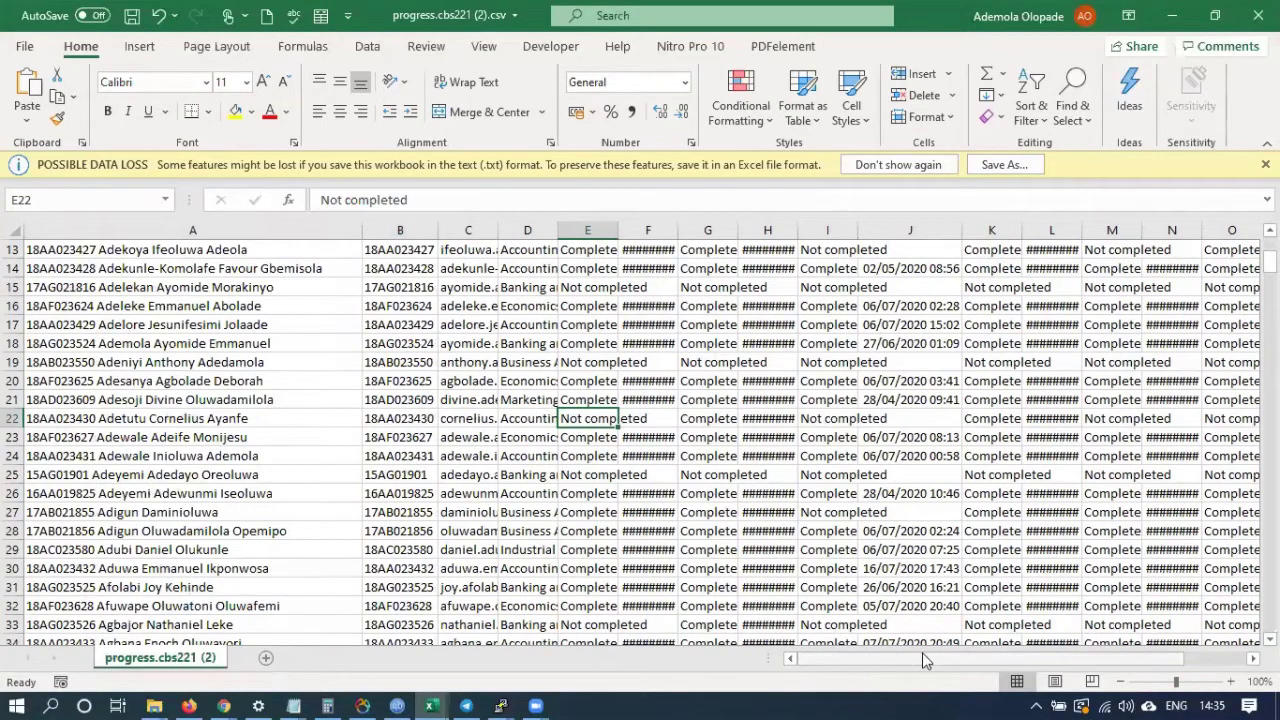
Step: Look through the whole completion sheet, across its activity columns and down to the last student row
drag(858, 662, 925, 660)
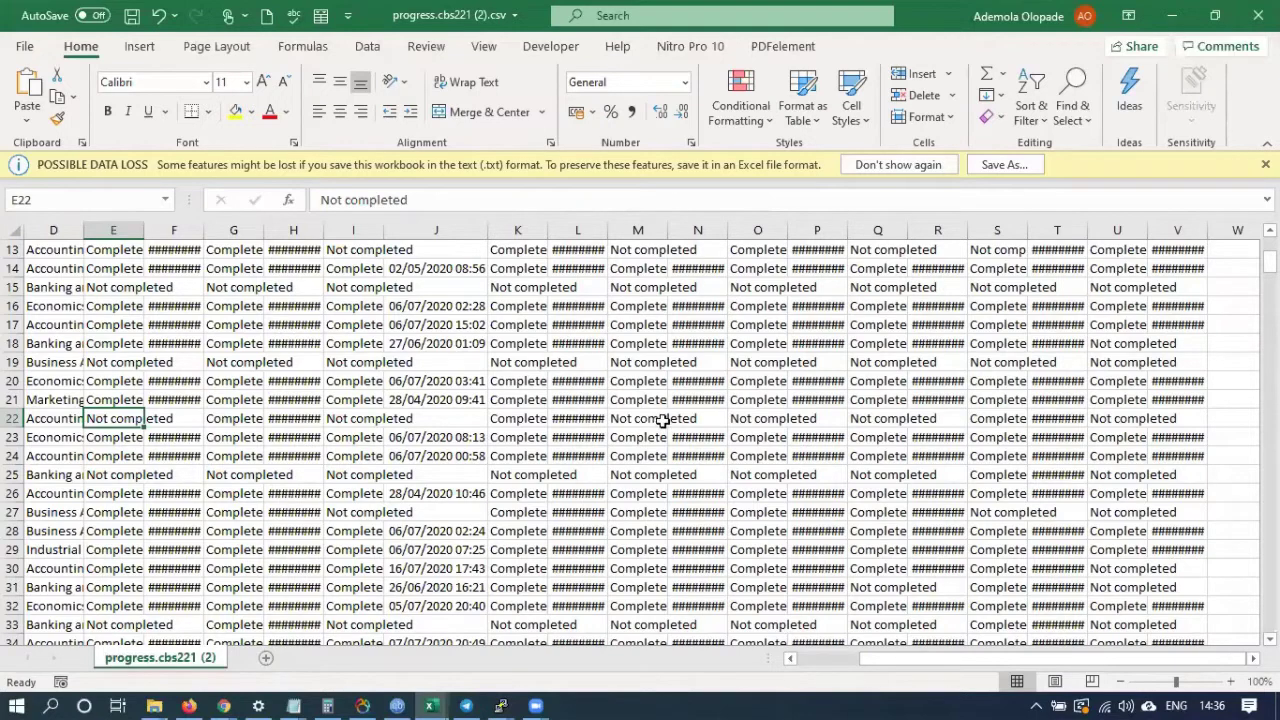
key(ctrl+h)
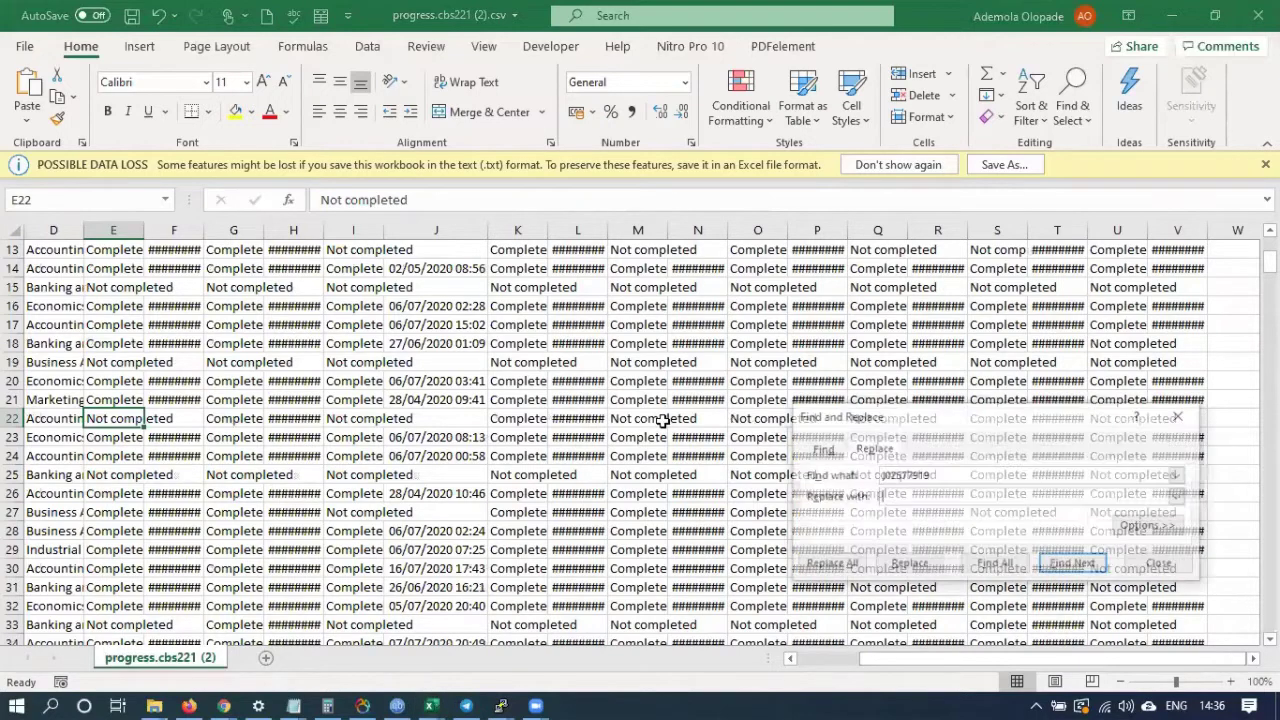
click(1160, 564)
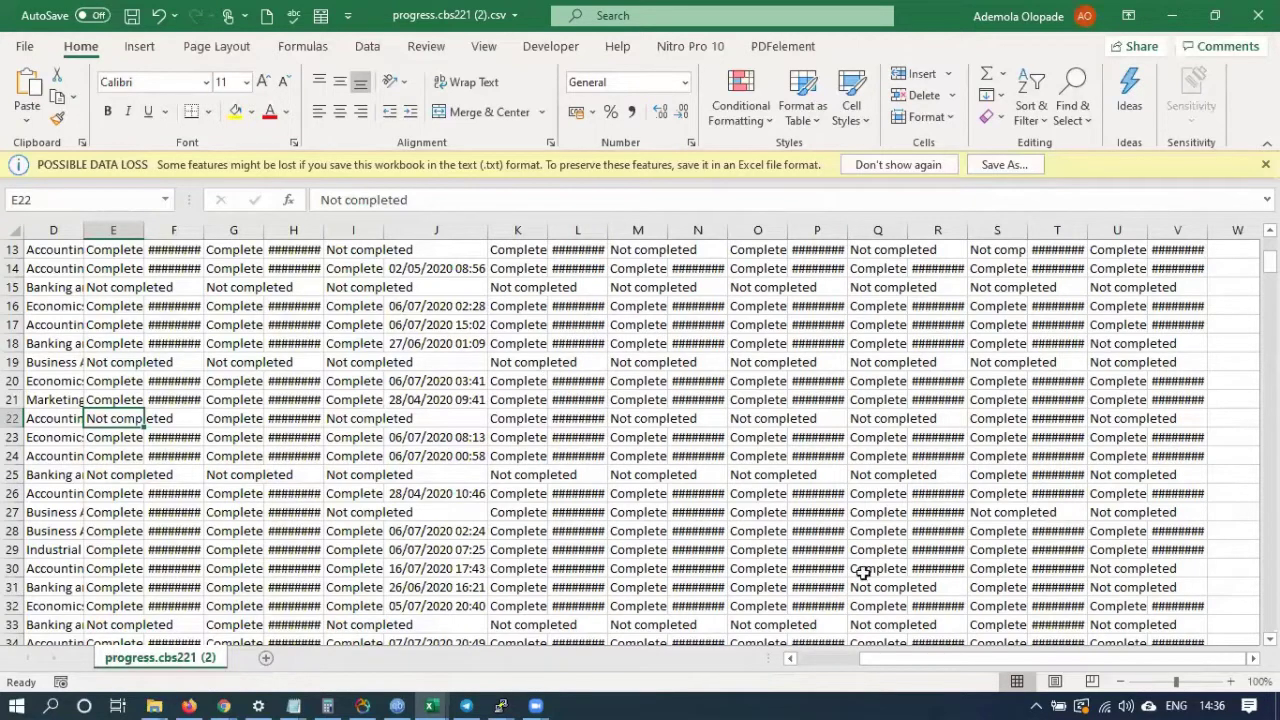
drag(1000, 658, 815, 636)
drag(1268, 262, 1268, 324)
drag(1270, 618, 1270, 618)
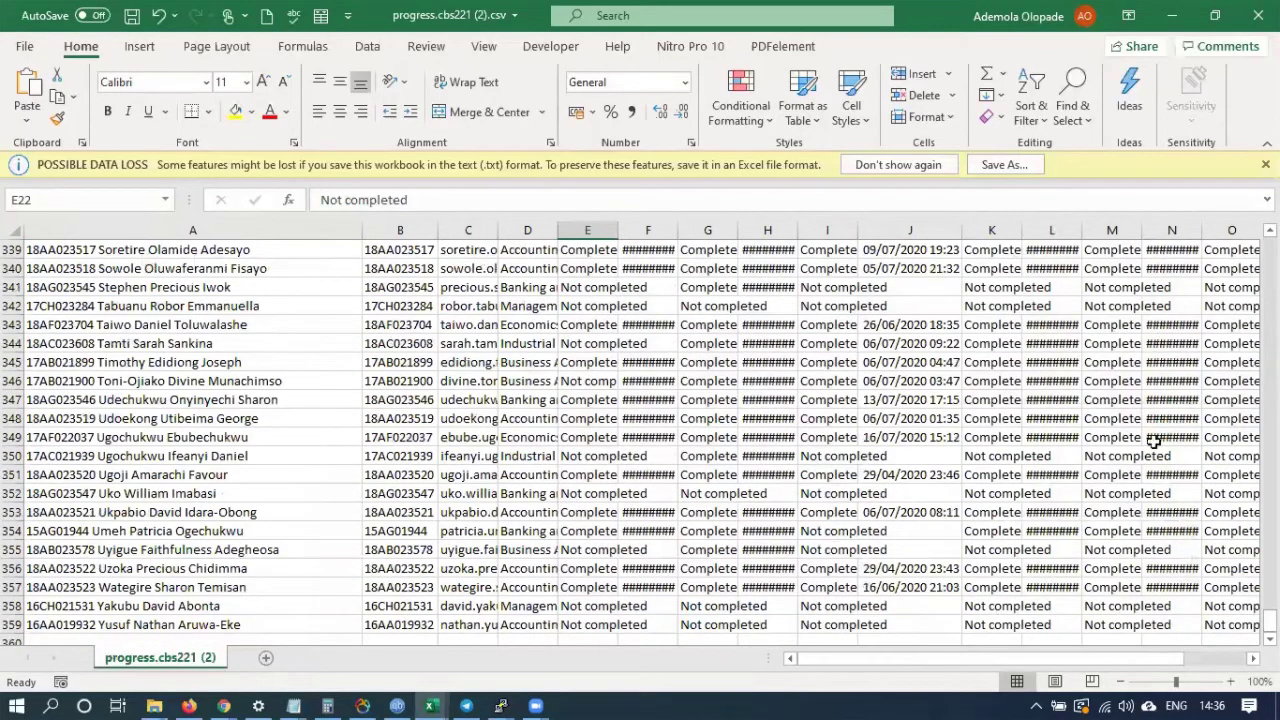
scroll(640, 440, up, 20)
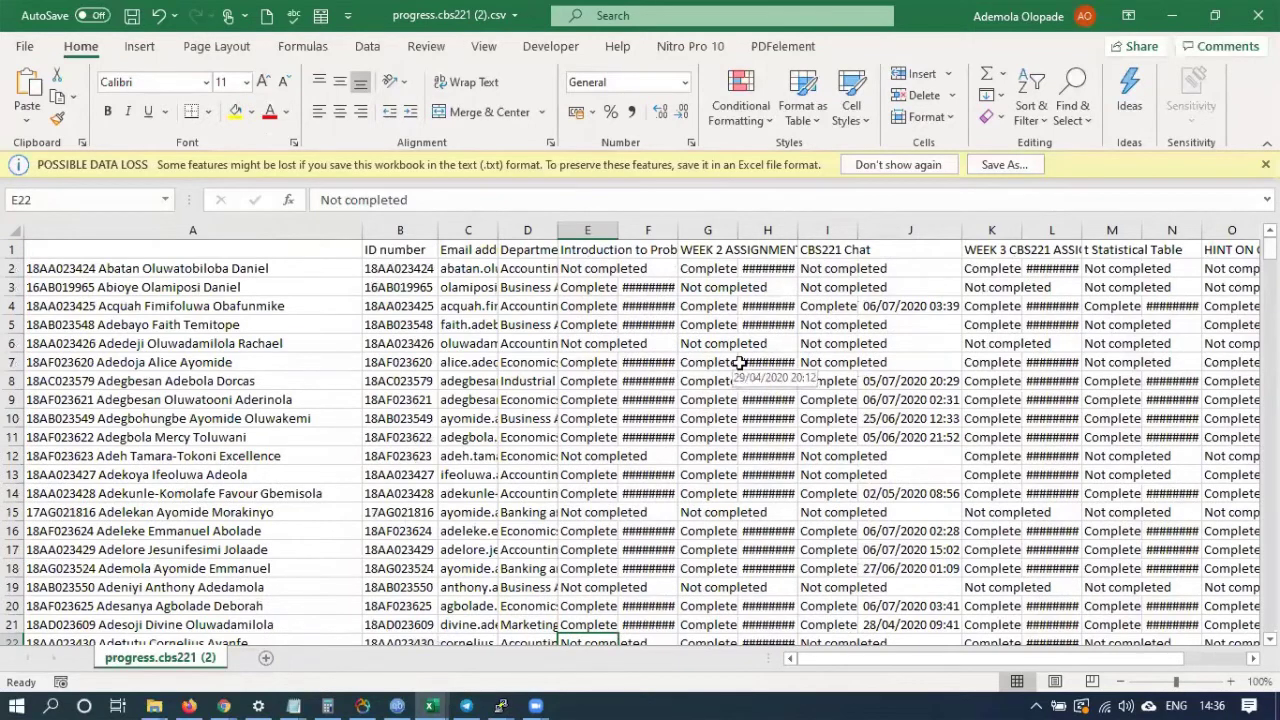
Step: Fit columns G and H under WEEK 2 ASSIGNMENT to their contents to read the completion status and dates
click(662, 250)
click(720, 252)
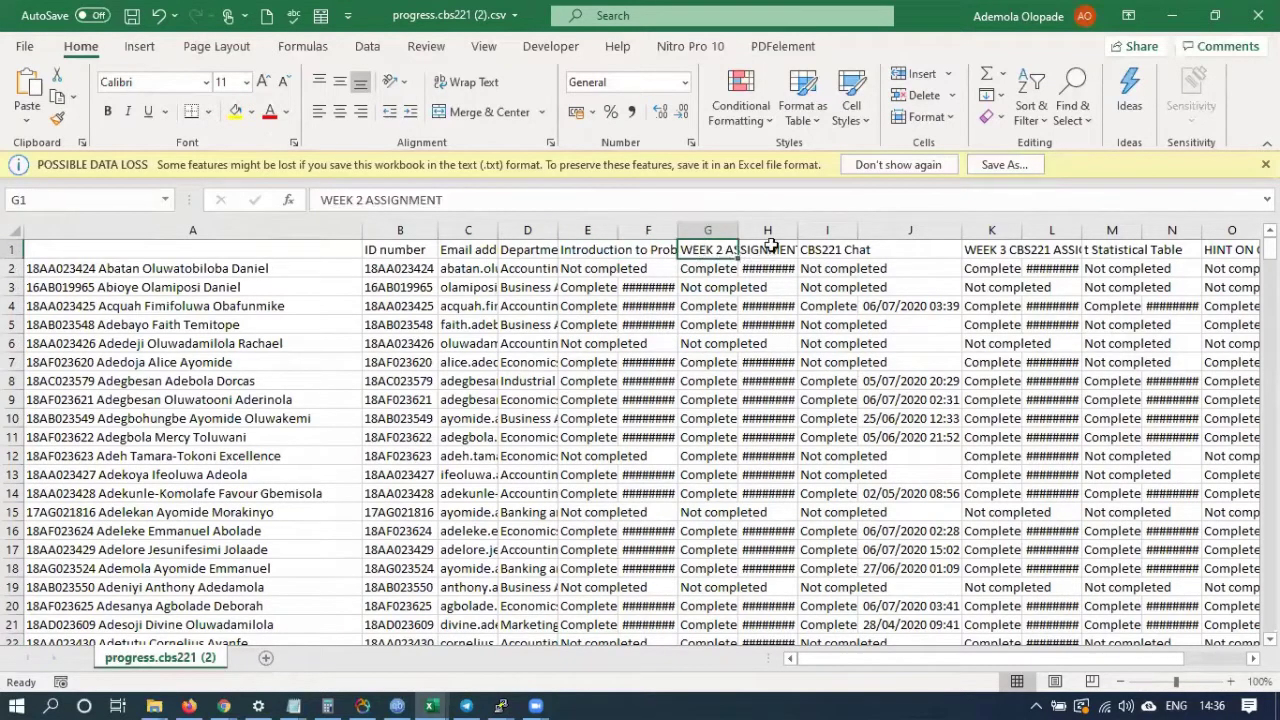
click(770, 250)
double_click(801, 226)
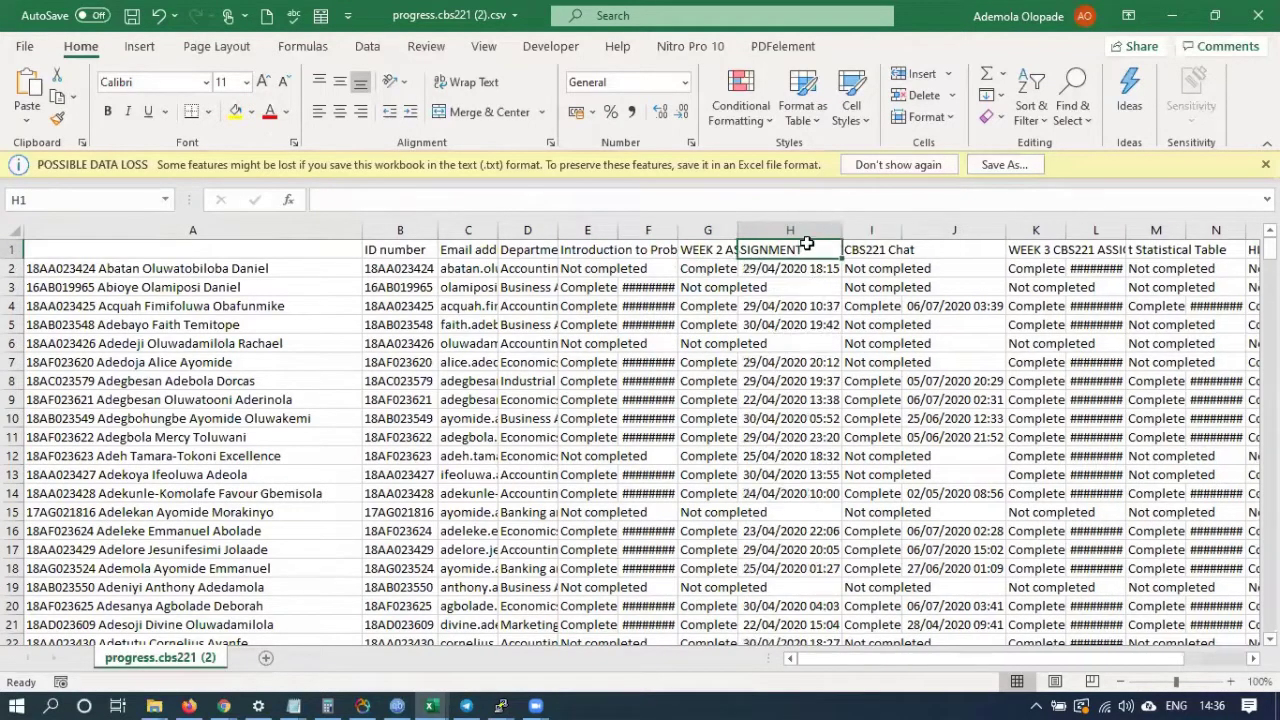
click(775, 270)
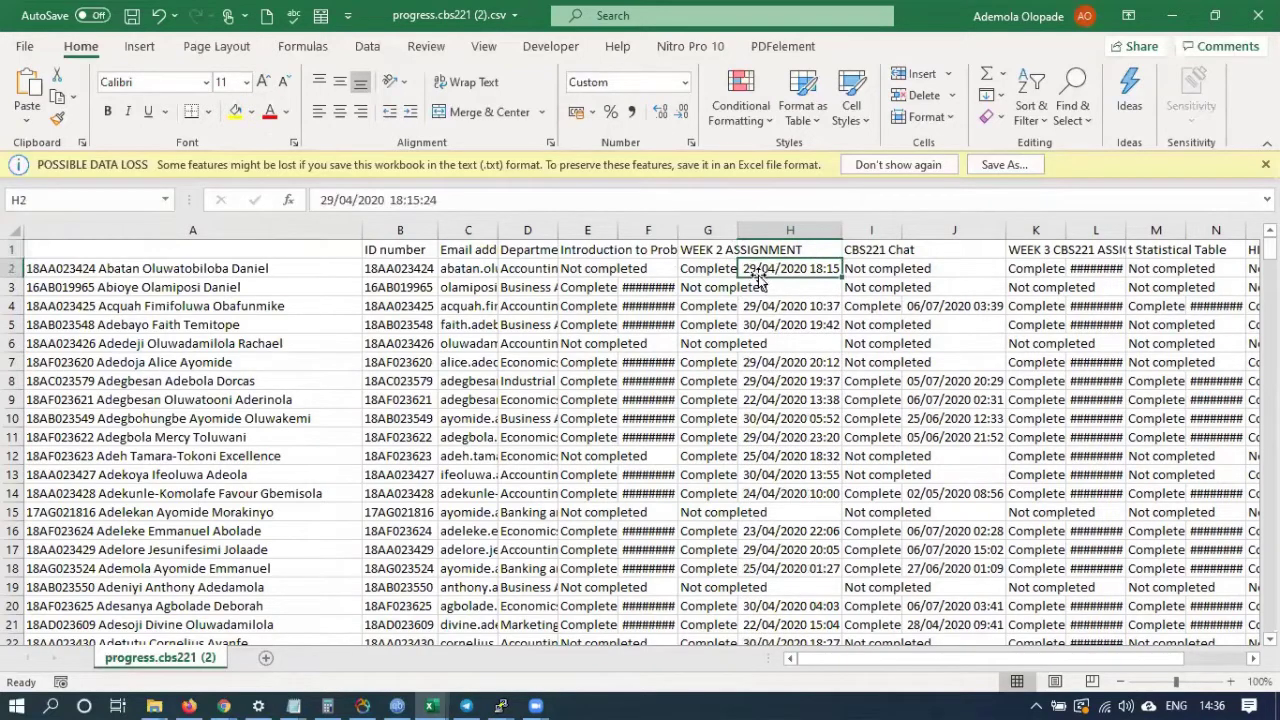
double_click(737, 230)
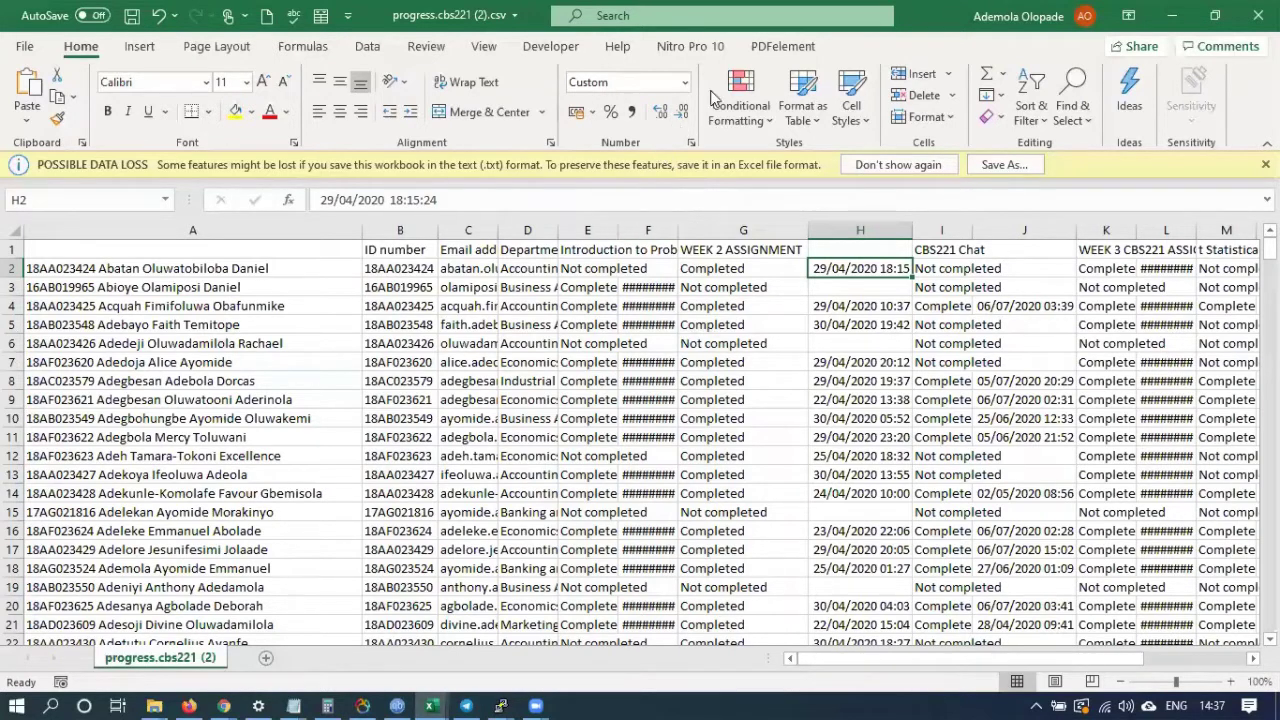
Step: Close progress.cbs221 (2).csv without saving the changes, minimize the other open workbook and return to the Moodle report in Chrome
click(1258, 15)
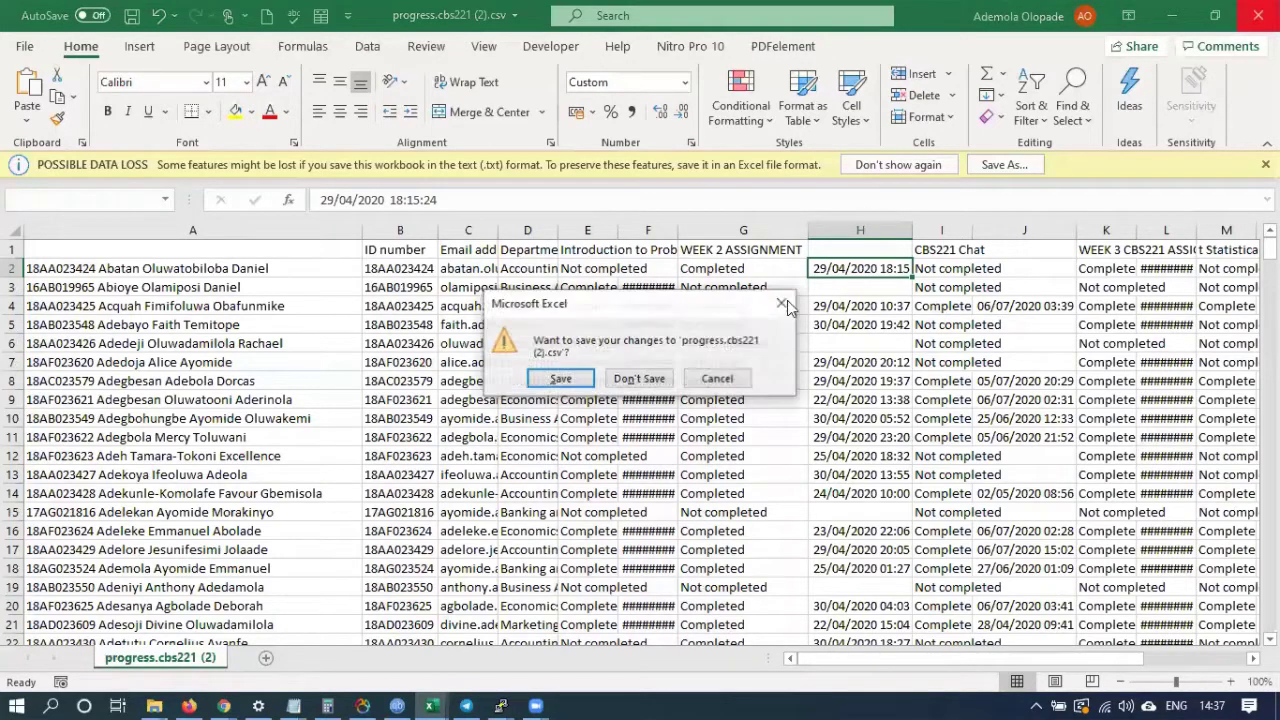
click(640, 378)
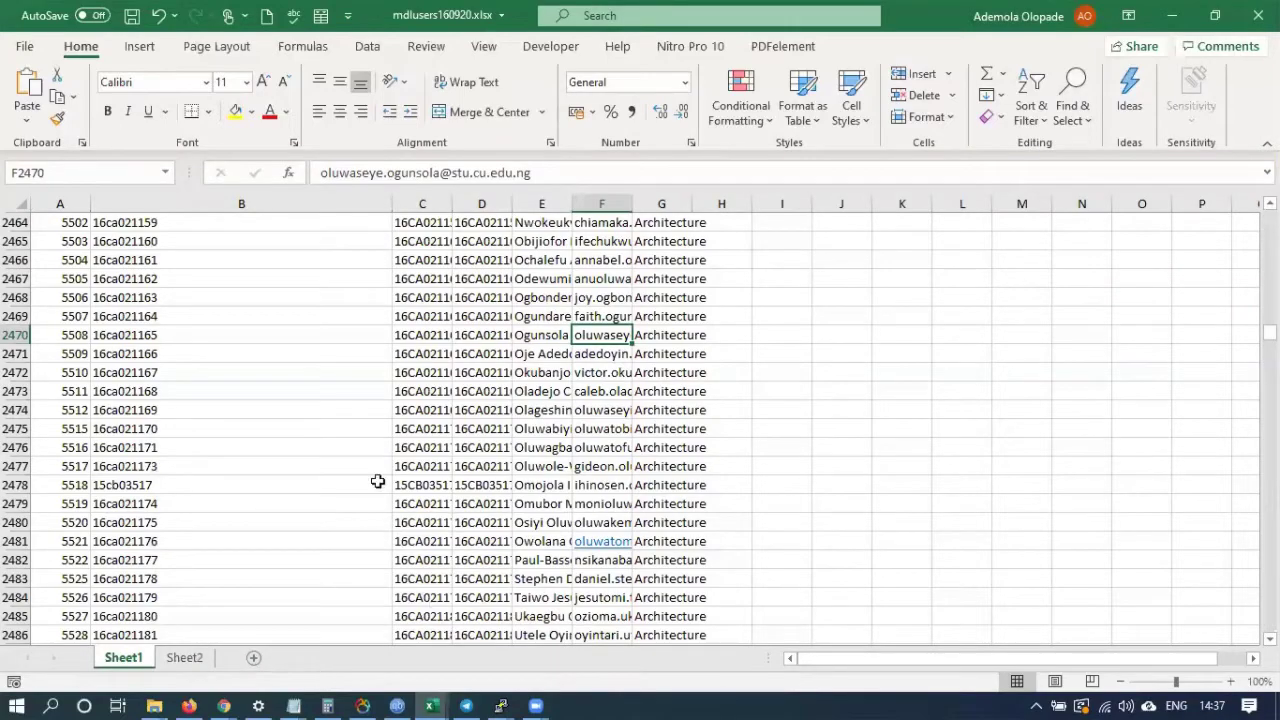
click(1172, 15)
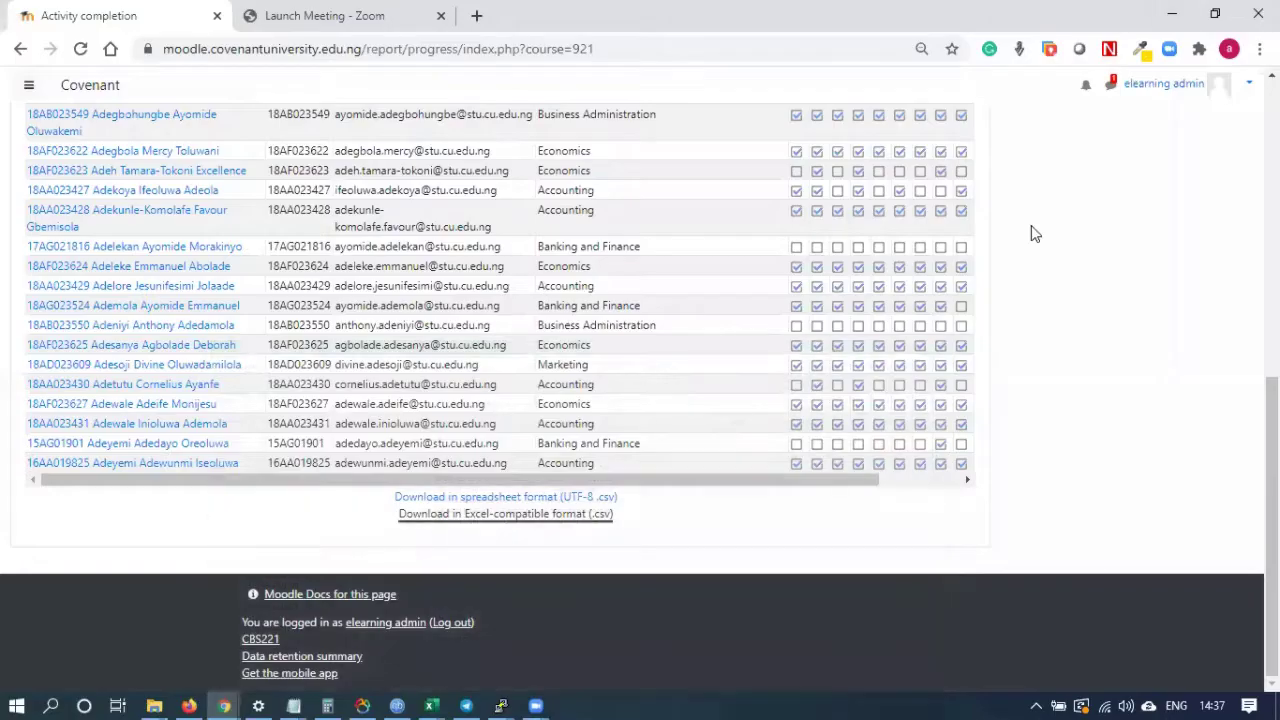
Step: Leave the activity completion report for the CBS221 course page and open WEEK 2 ASSIGNMENT in the 6 April - 12 April section
scroll(826, 357, up, 10)
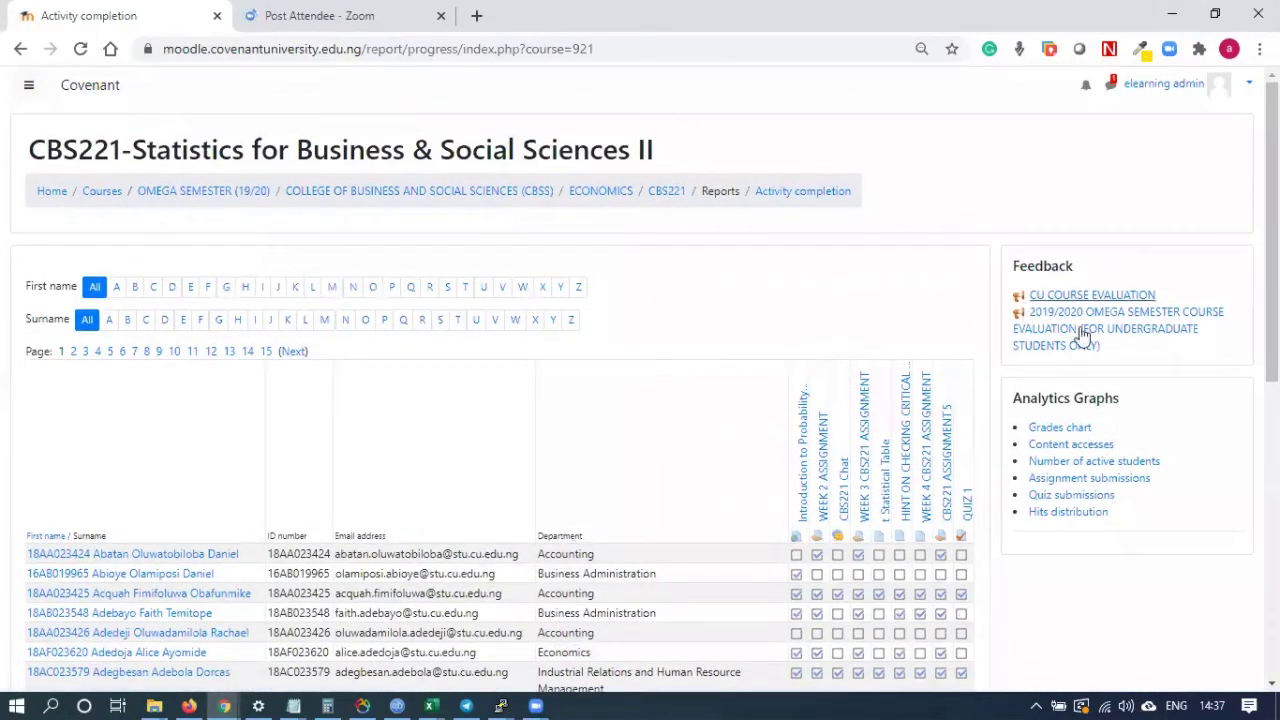
scroll(777, 466, down, 3)
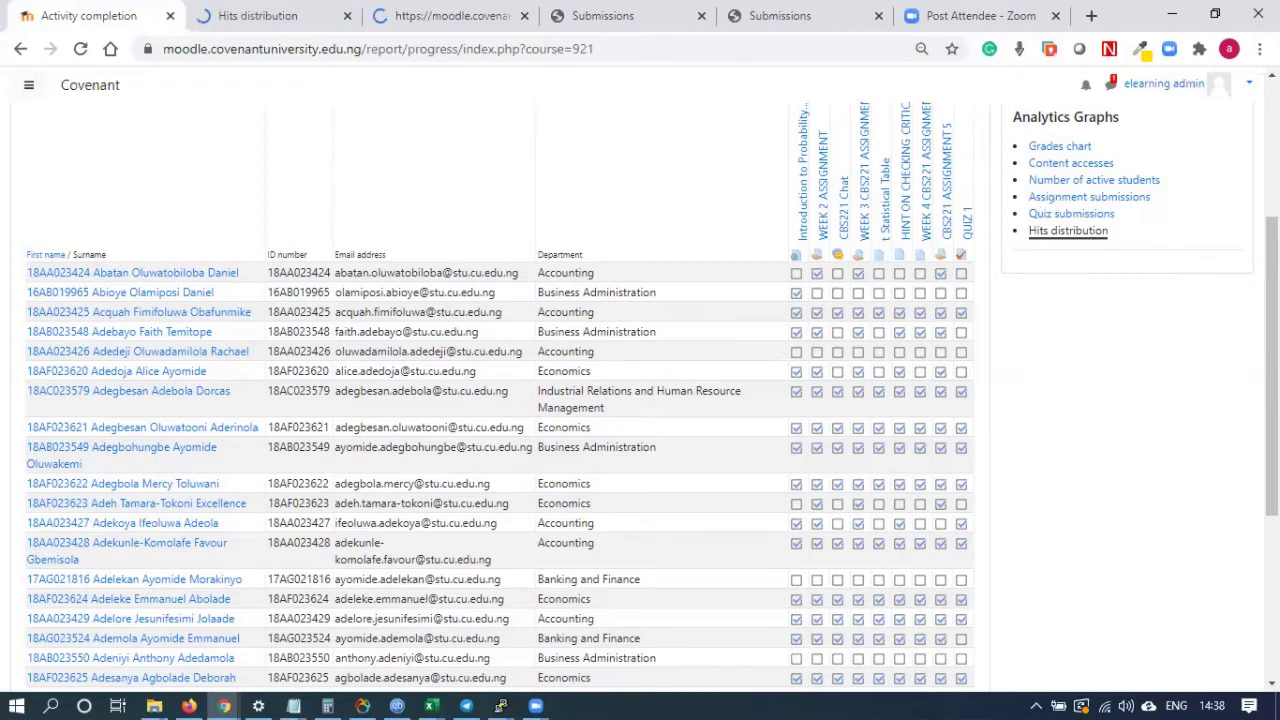
scroll(1063, 491, up, 3)
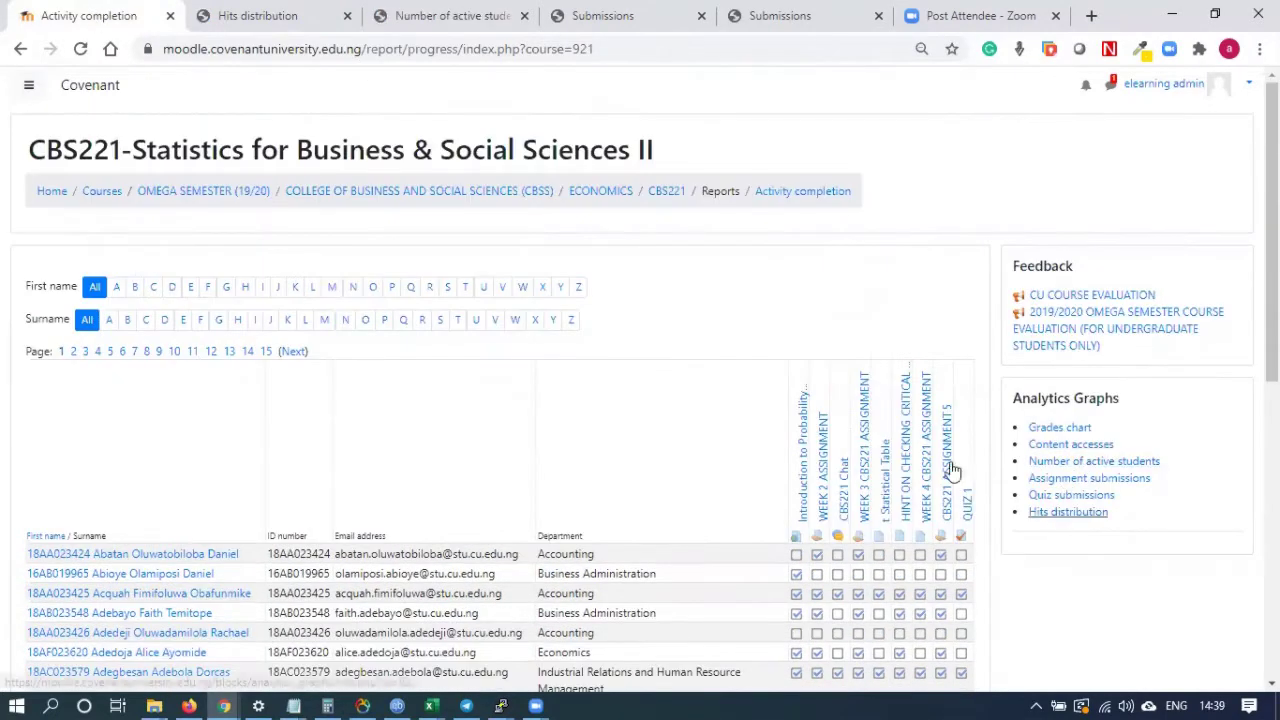
click(664, 192)
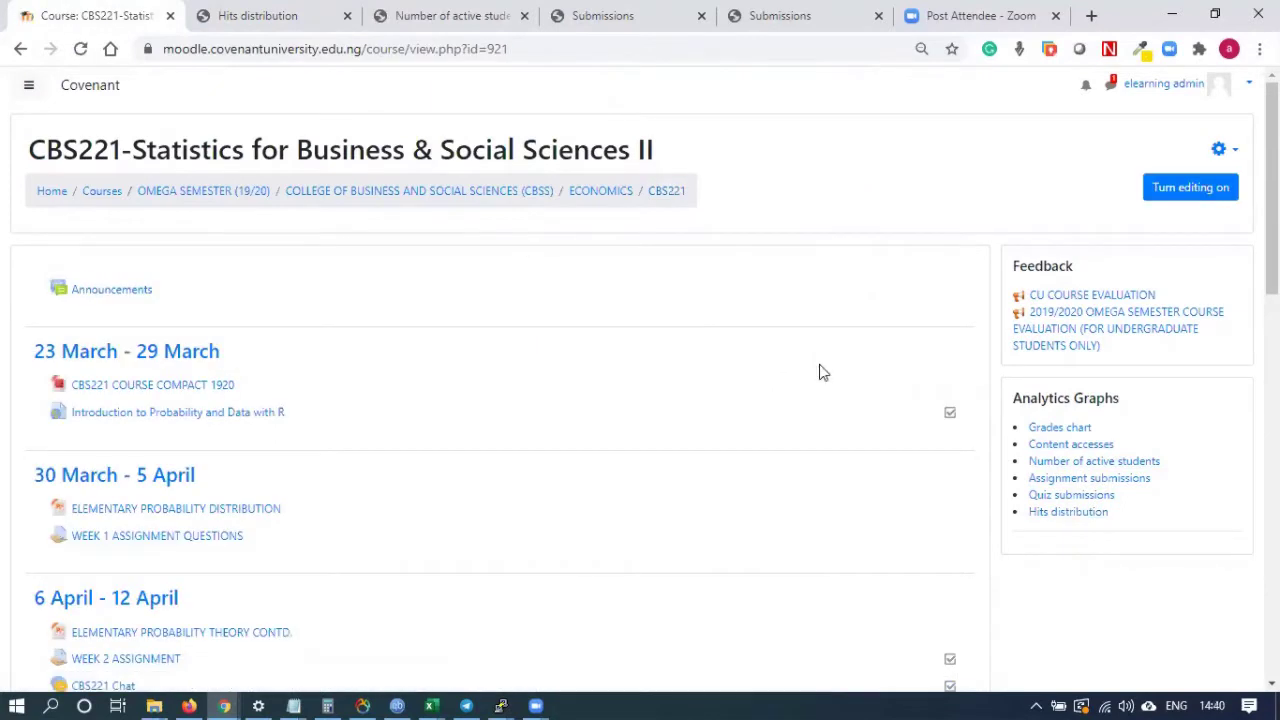
scroll(511, 400, down, 3)
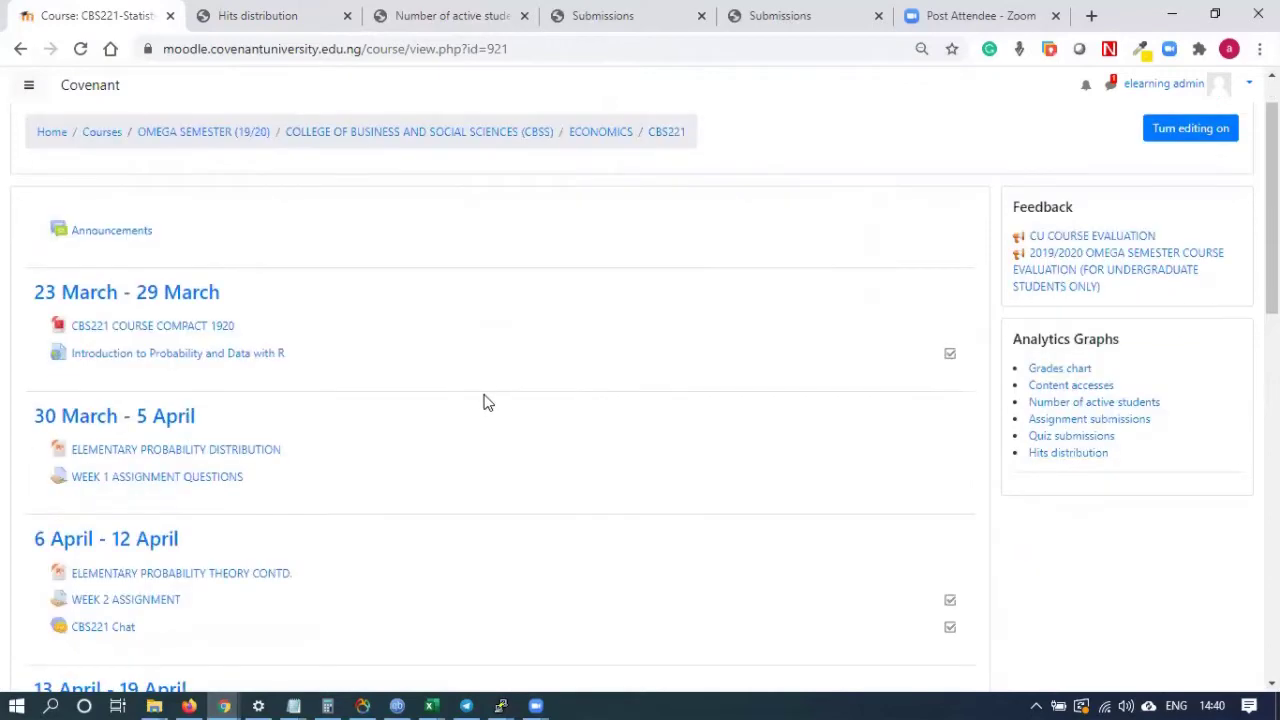
click(149, 379)
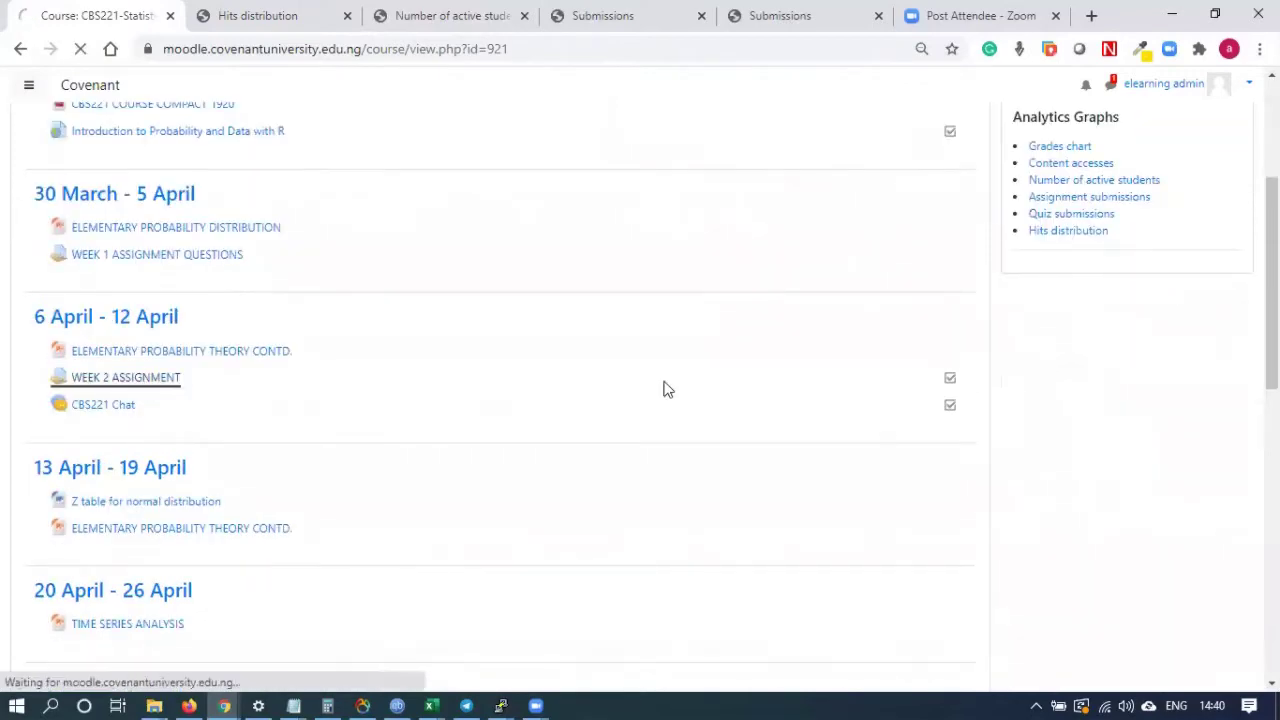
Step: Check the participant and submission counts in the WEEK 2 ASSIGNMENT grading summary and view its administration options
scroll(608, 417, down, 1)
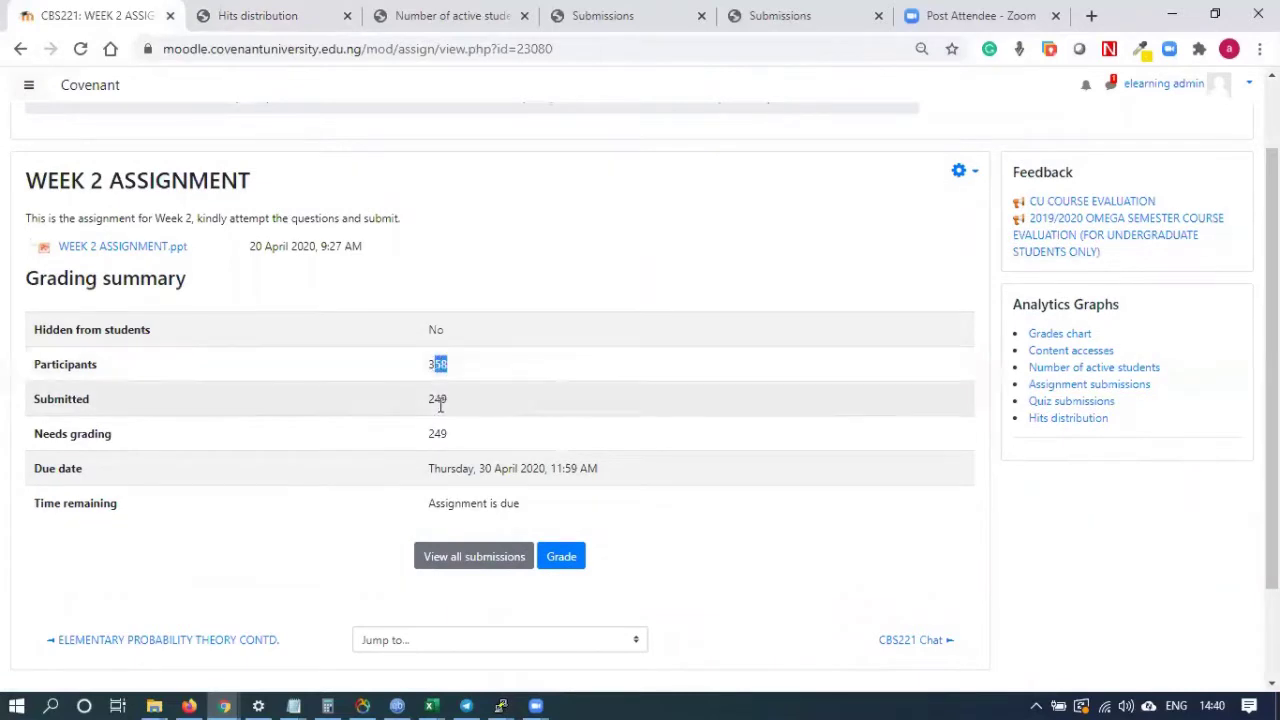
drag(441, 399, 433, 400)
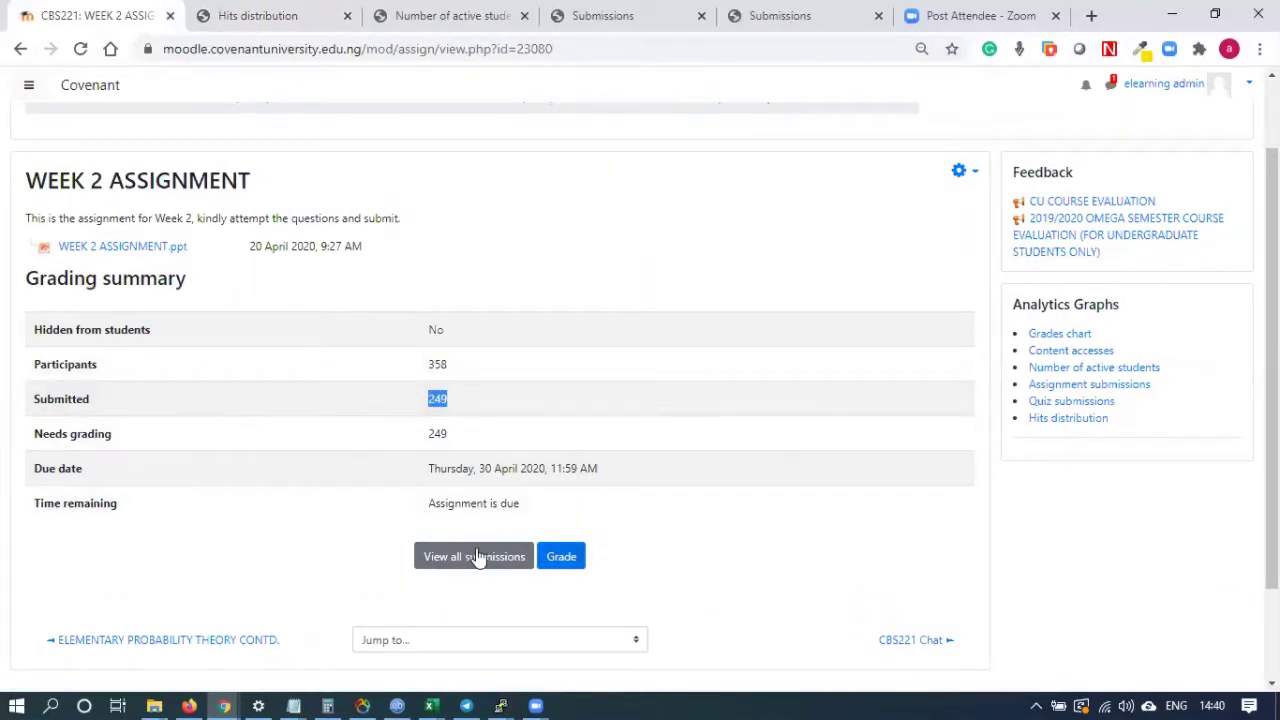
click(966, 173)
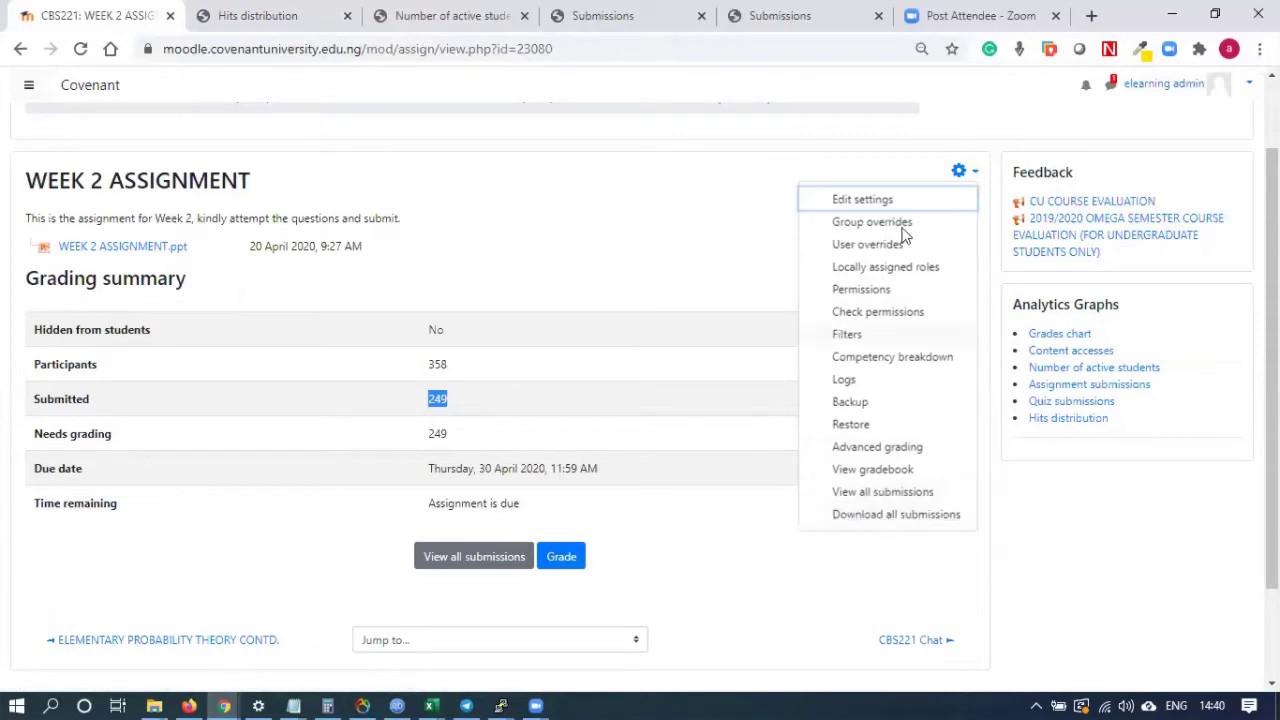
Step: View all submissions for WEEK 2 ASSIGNMENT and check which grading actions are offered, without choosing one
click(452, 556)
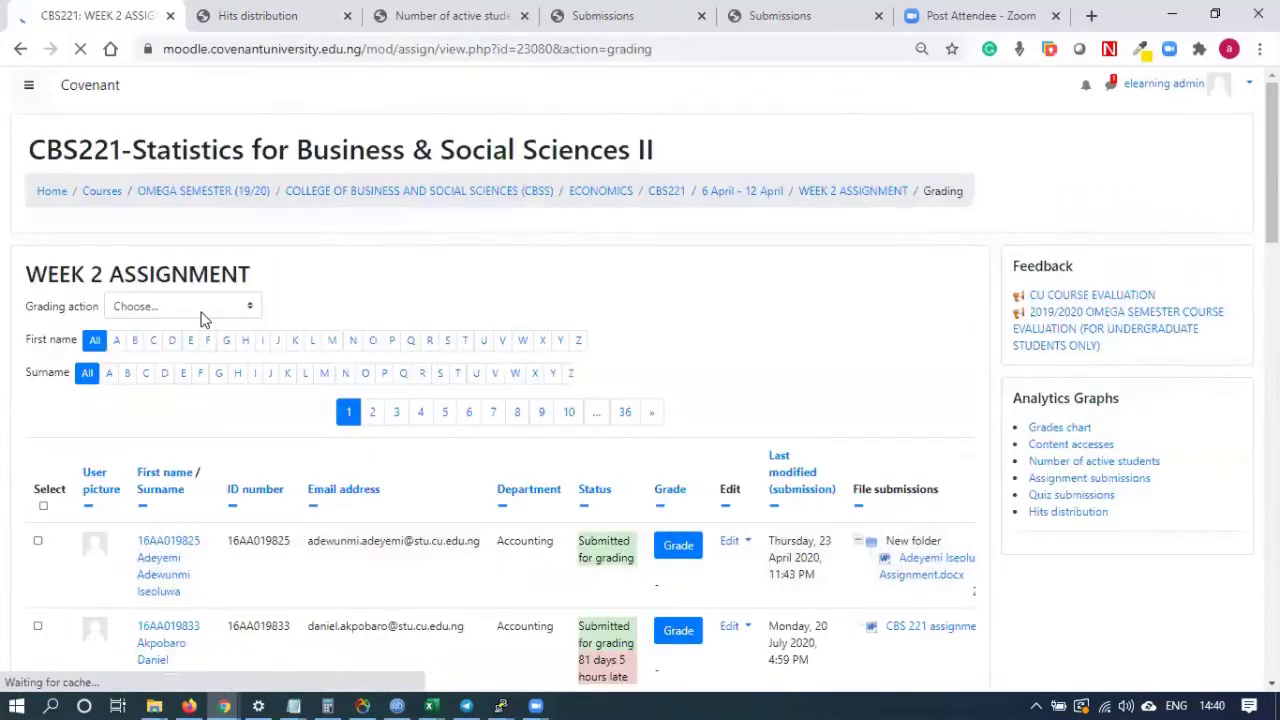
click(201, 310)
click(201, 312)
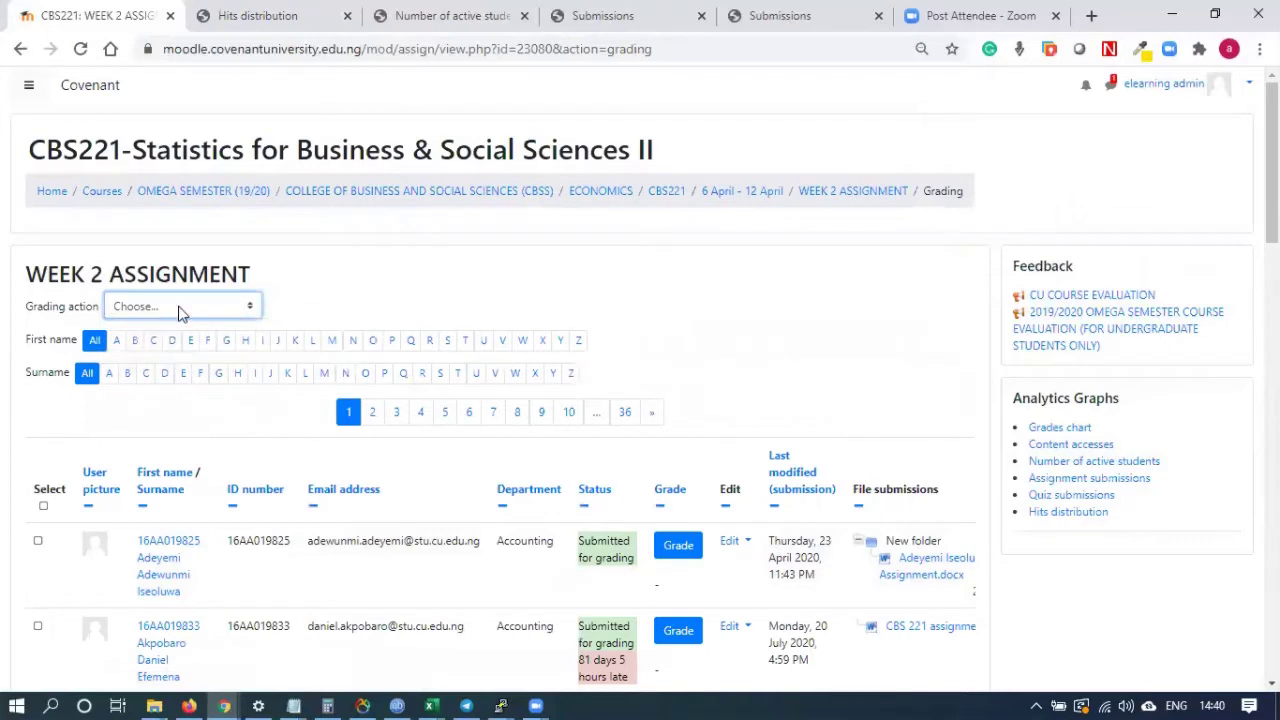
click(180, 312)
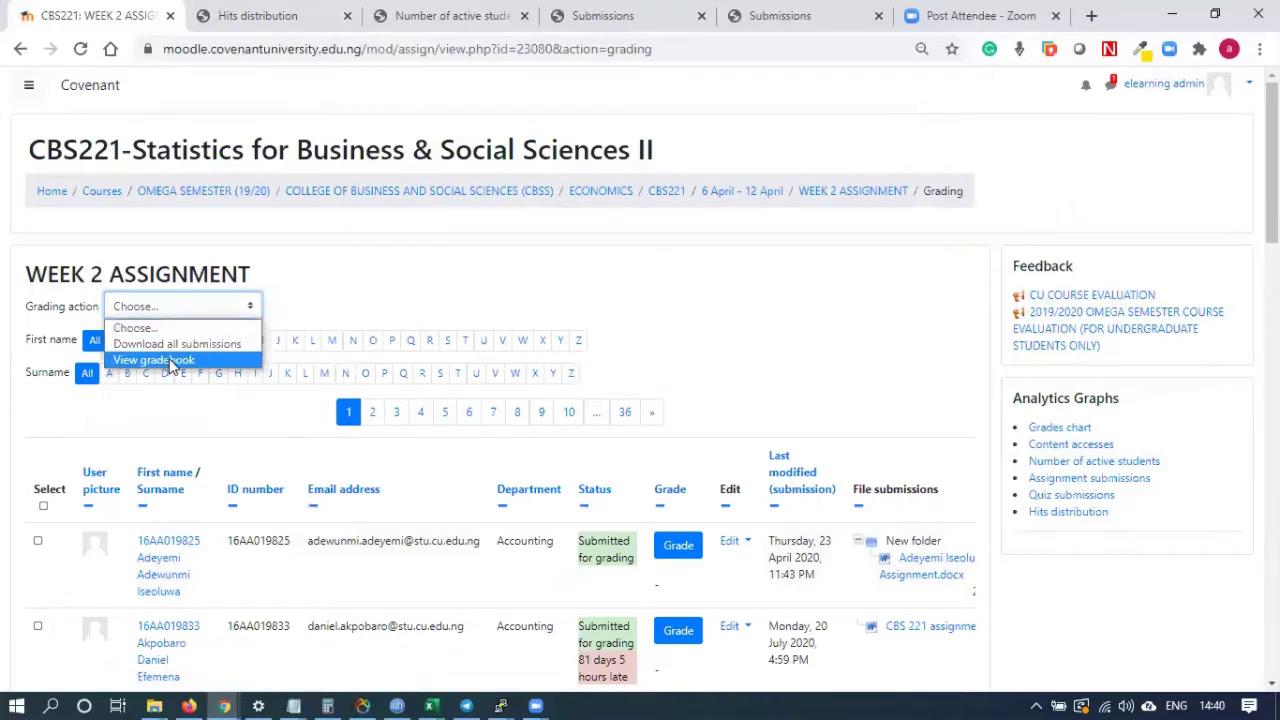
click(550, 280)
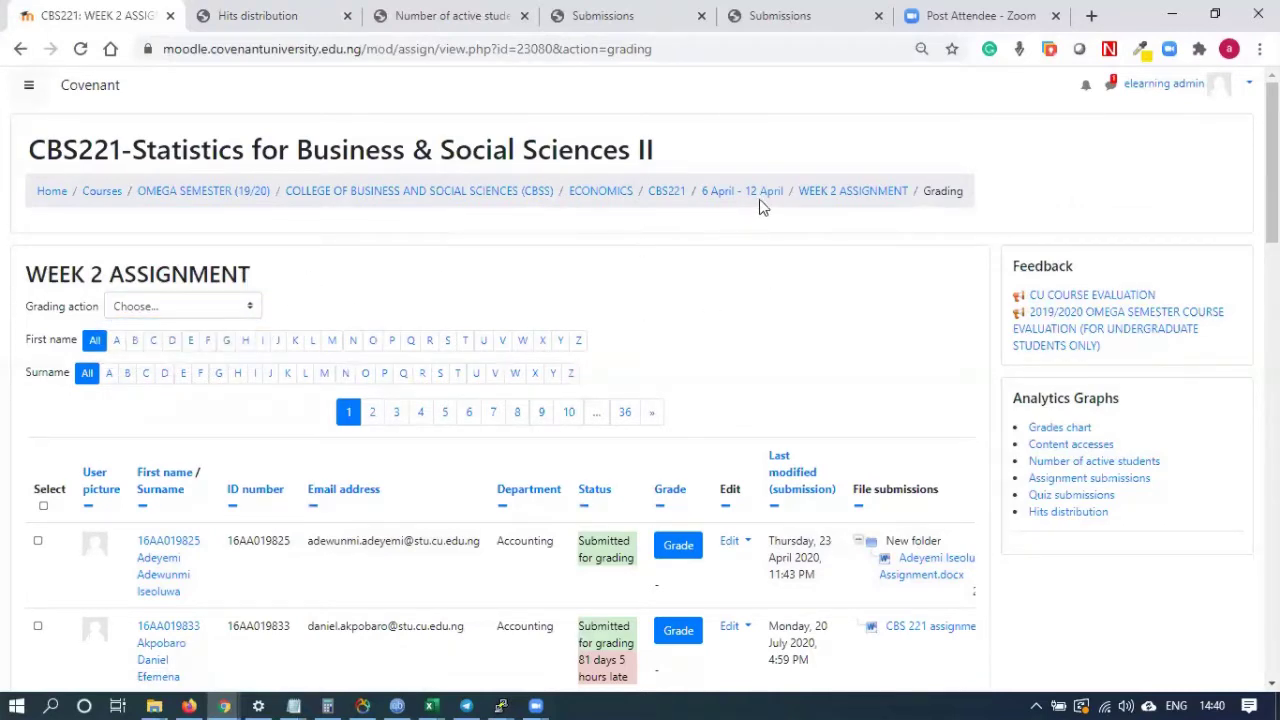
Step: Turn editing on for the CBS221 course page and open the settings of WEEK 1 ASSIGNMENT QUESTIONS
click(668, 195)
scroll(588, 287, down, 3)
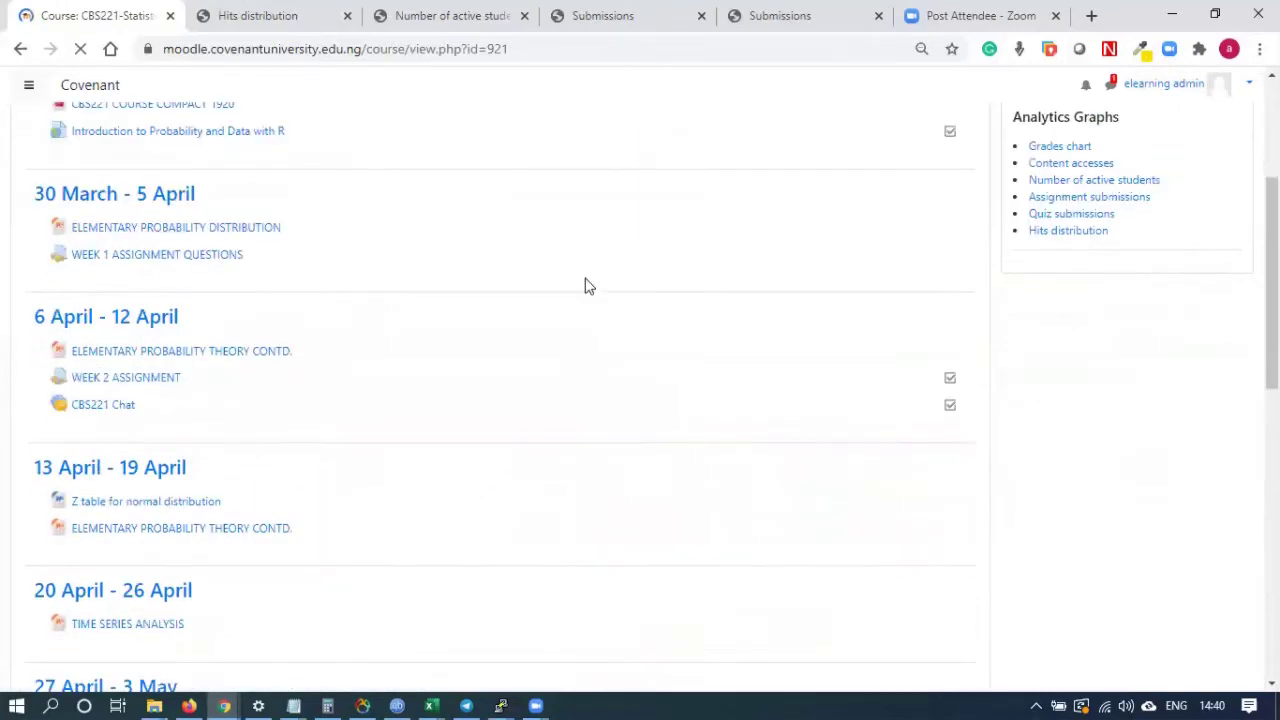
scroll(588, 287, up, 3)
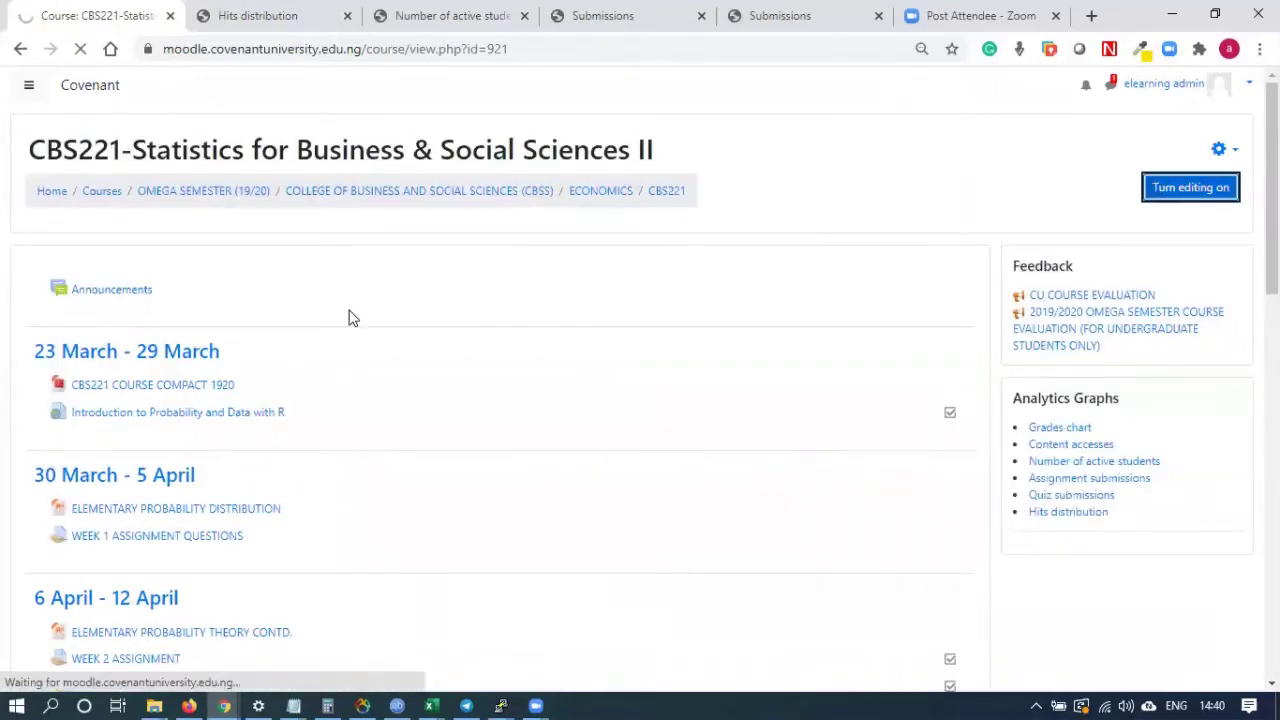
scroll(345, 348, down, 3)
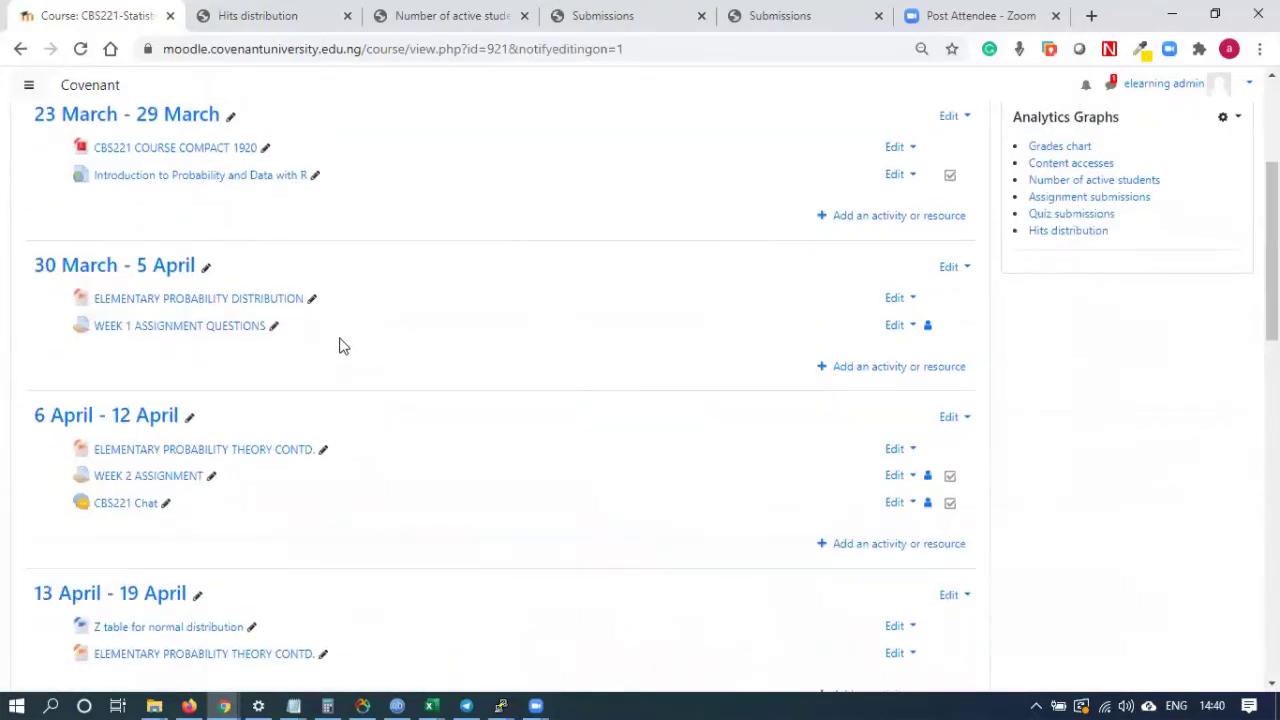
click(905, 326)
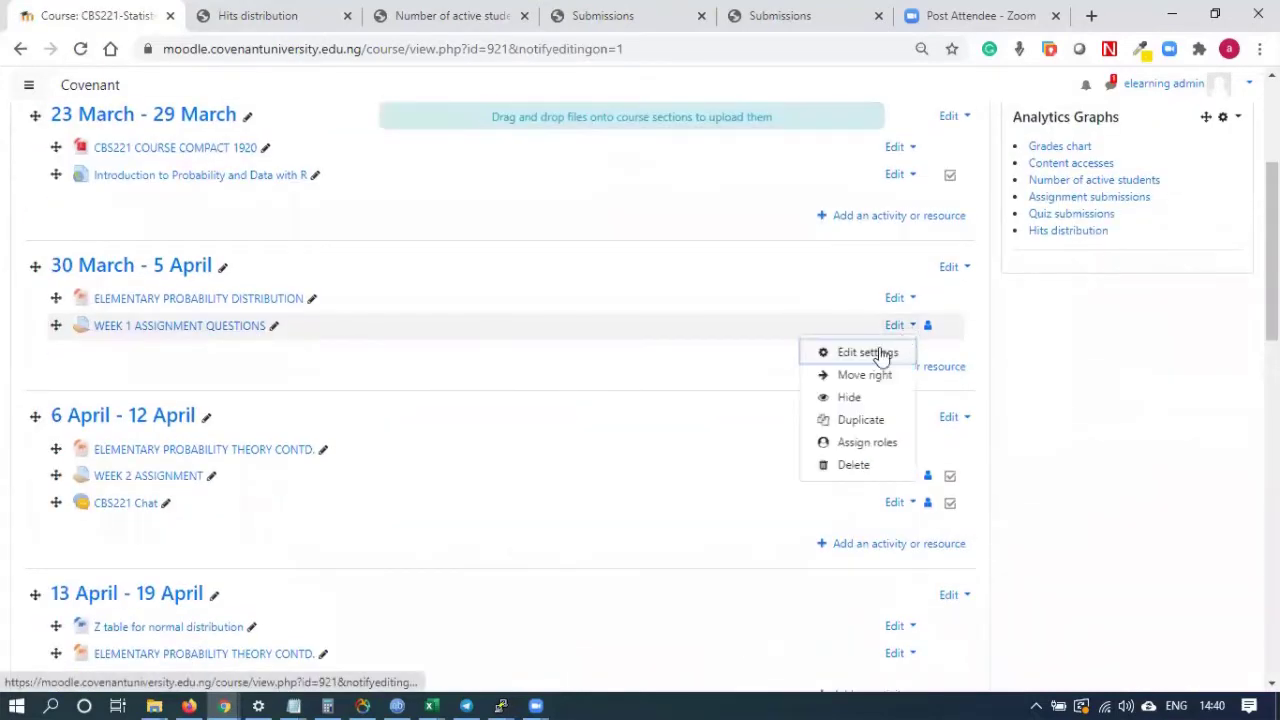
click(878, 353)
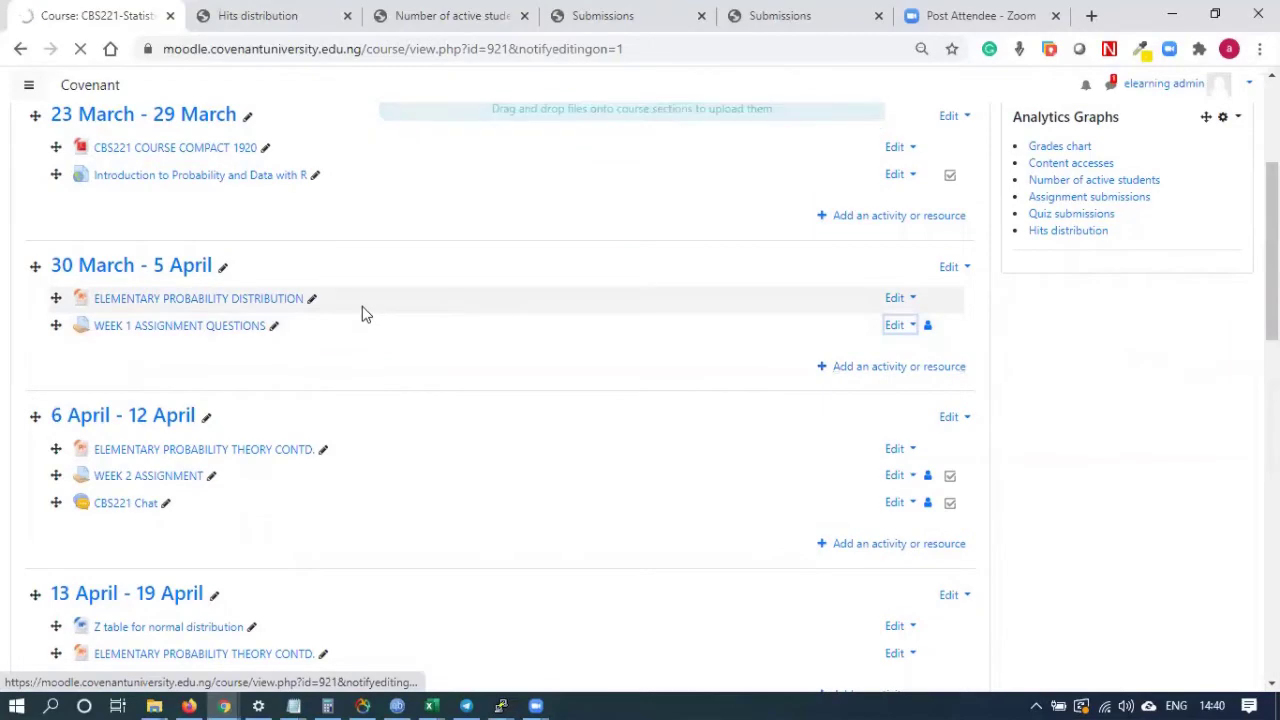
Step: Enable the offline grading worksheet feedback type for WEEK 1 ASSIGNMENT QUESTIONS, then save and display the assignment
scroll(314, 343, down, 5)
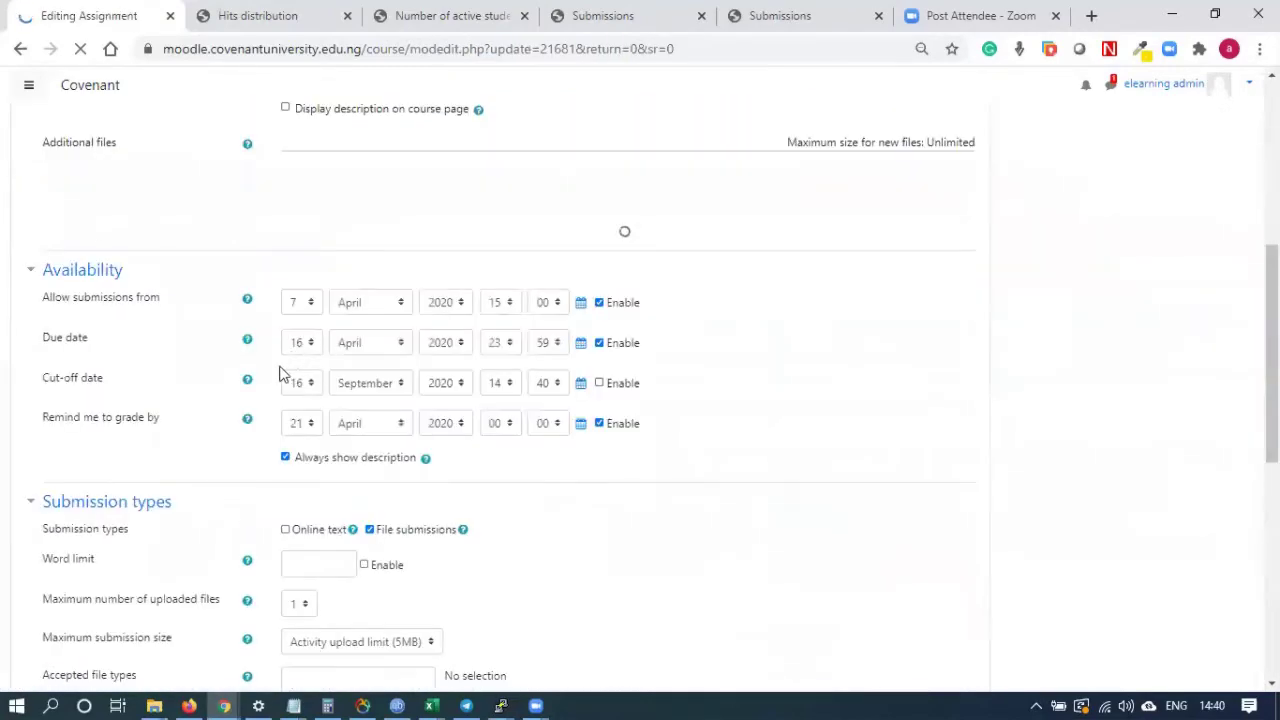
scroll(285, 365, down, 2)
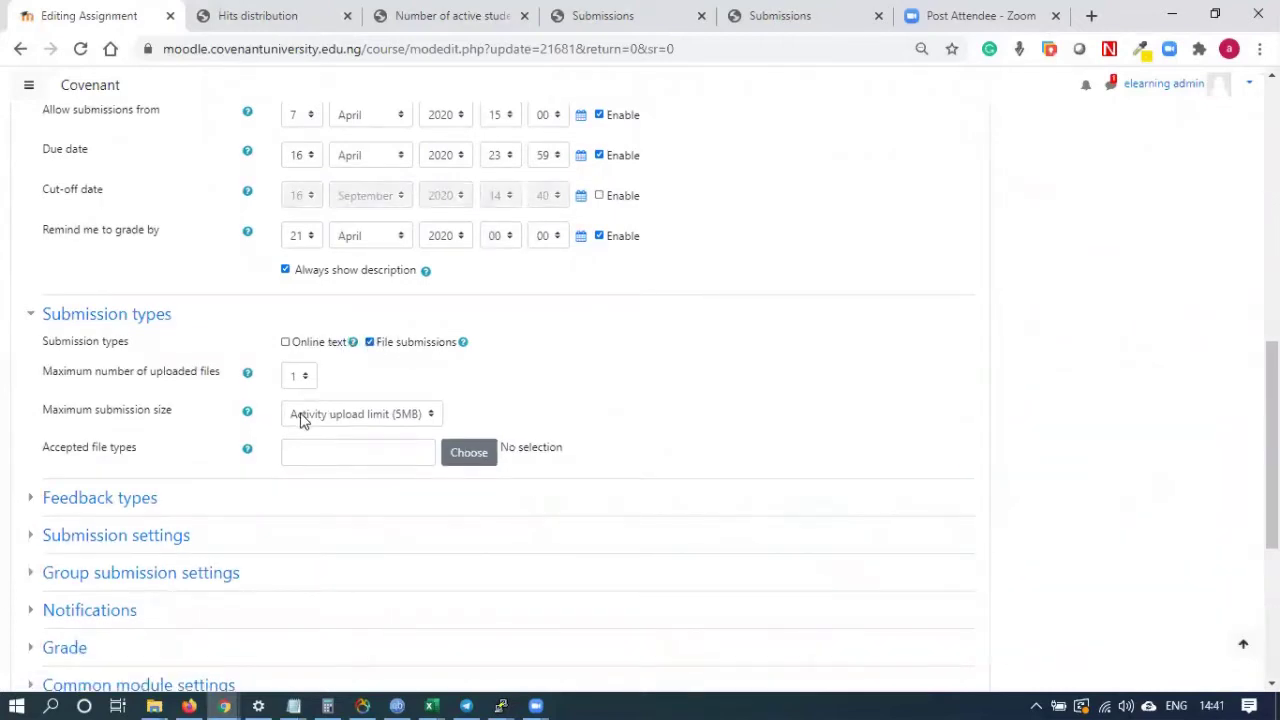
click(68, 498)
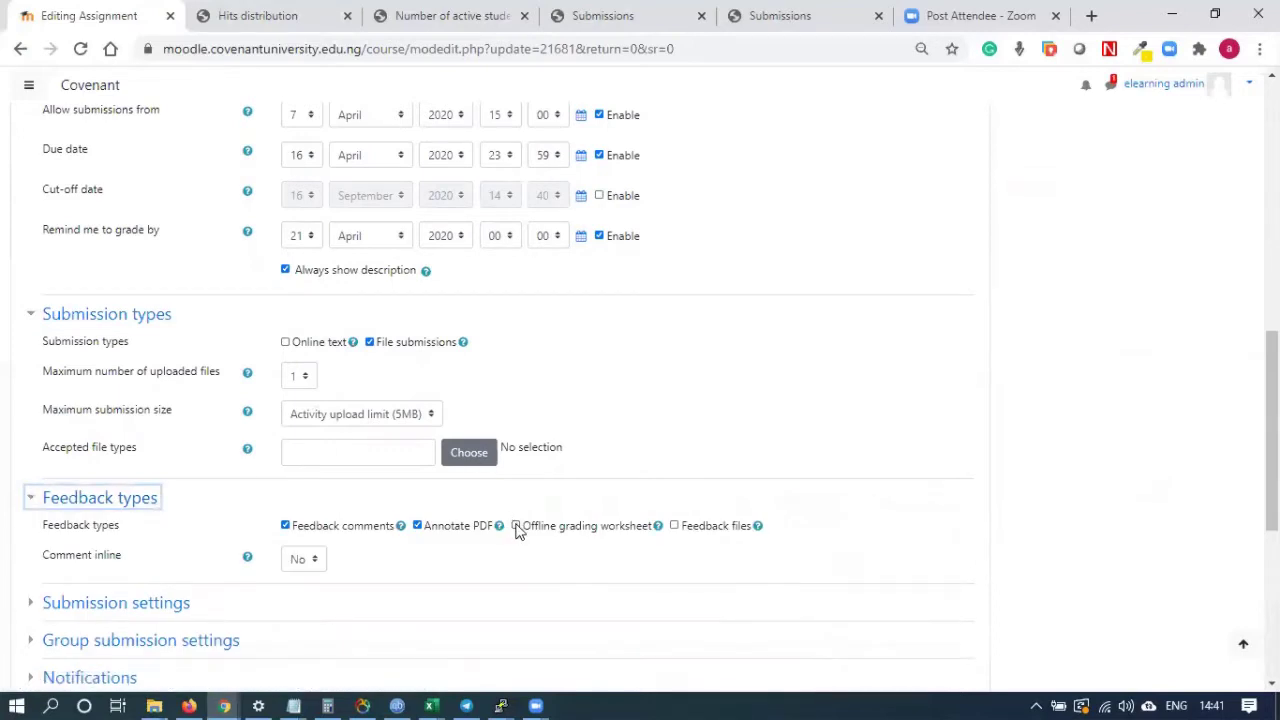
click(516, 526)
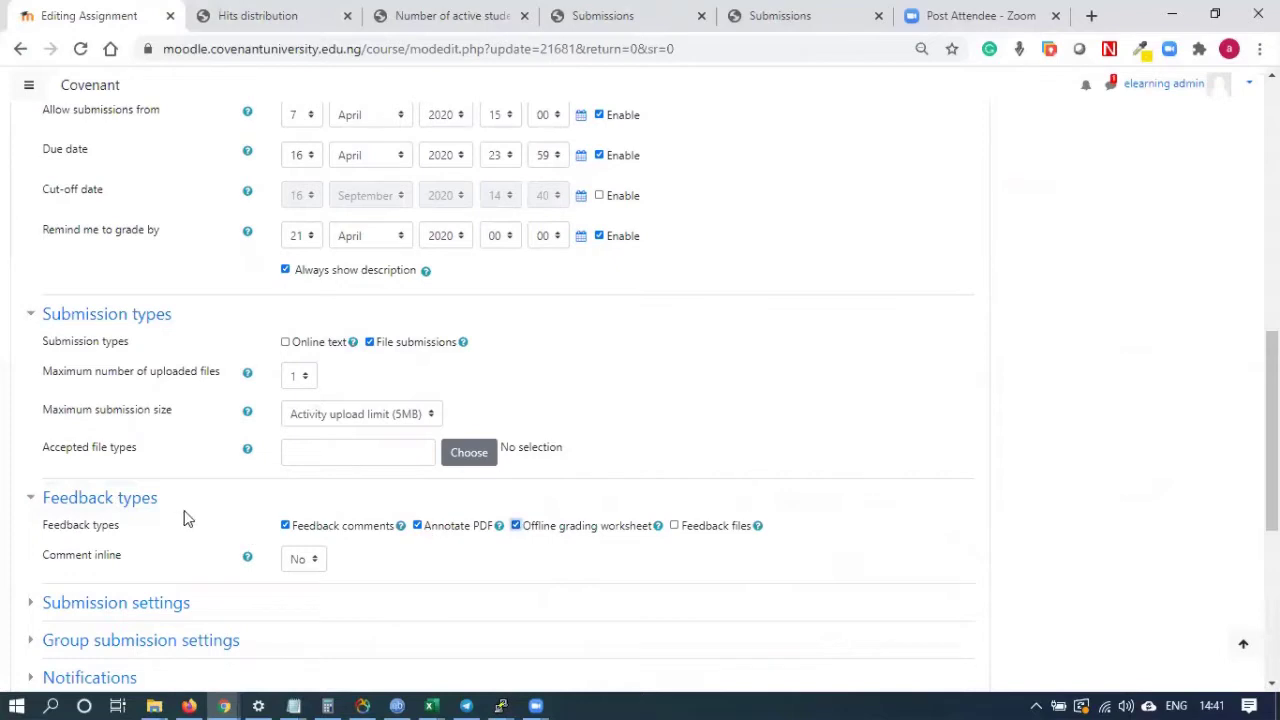
scroll(552, 540, down, 5)
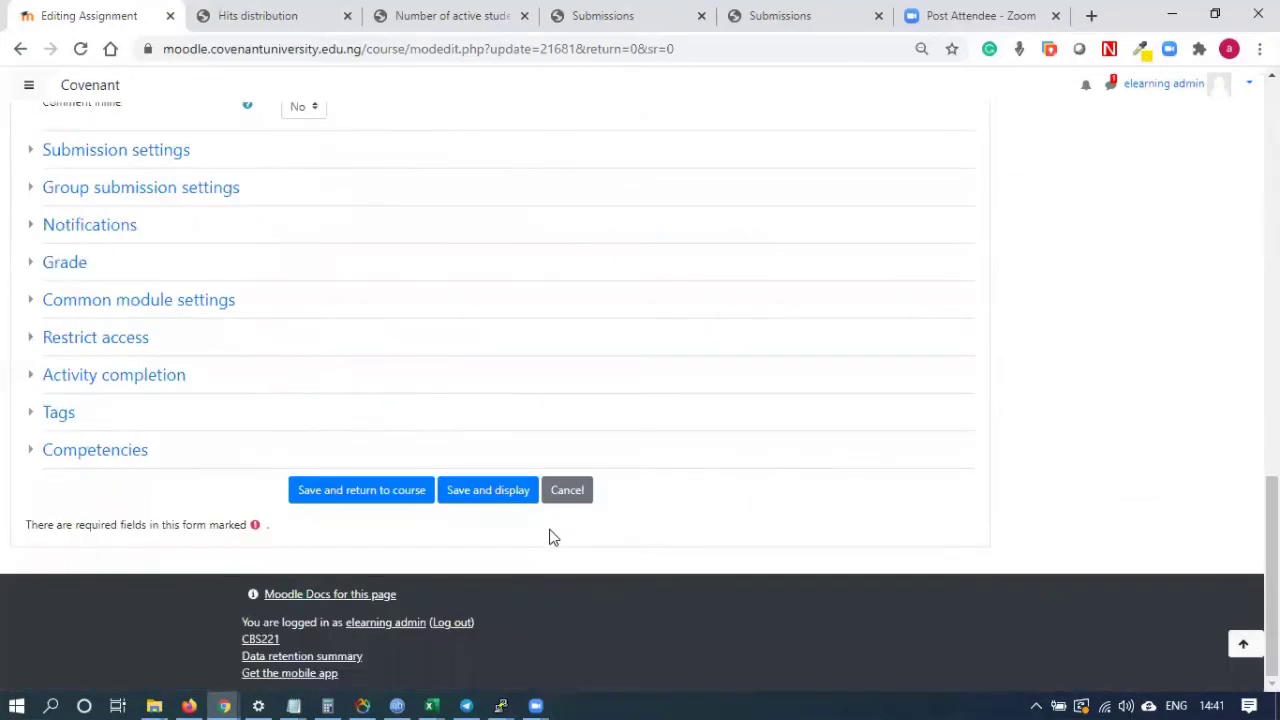
click(485, 493)
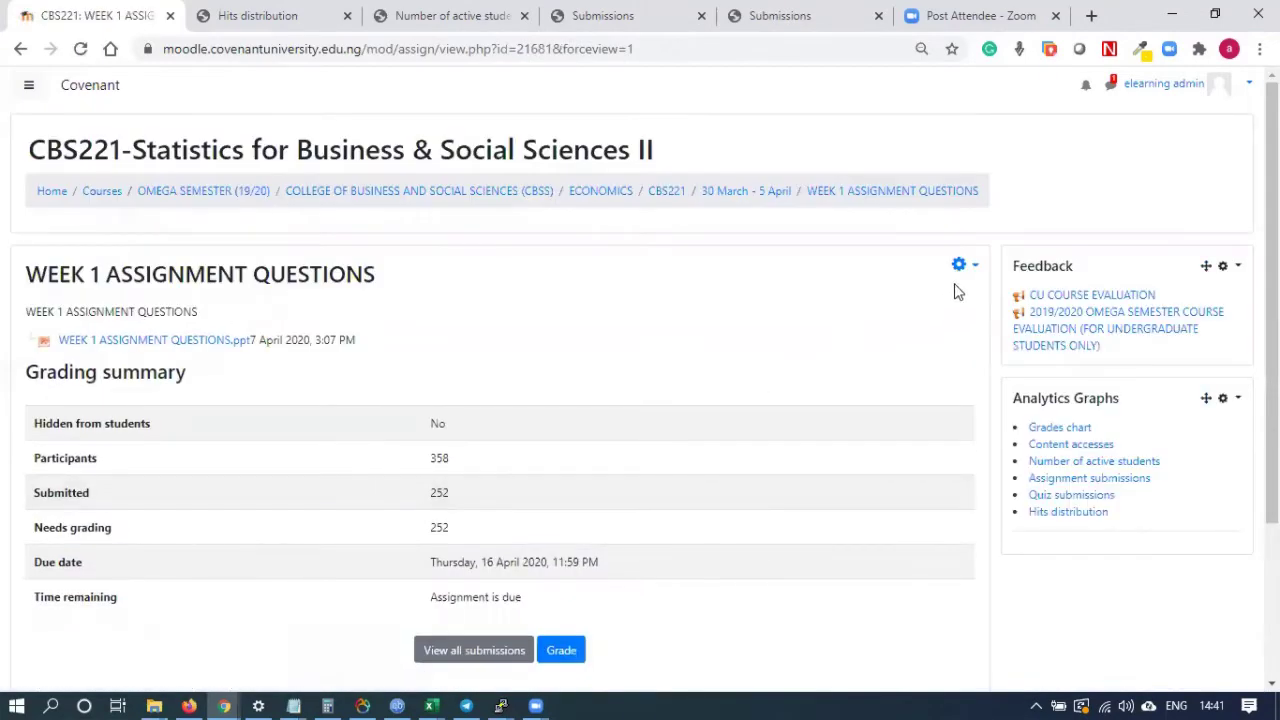
Step: Download the grading worksheet from the list of all WEEK 1 ASSIGNMENT QUESTIONS submissions and open the CSV file in Excel
click(488, 652)
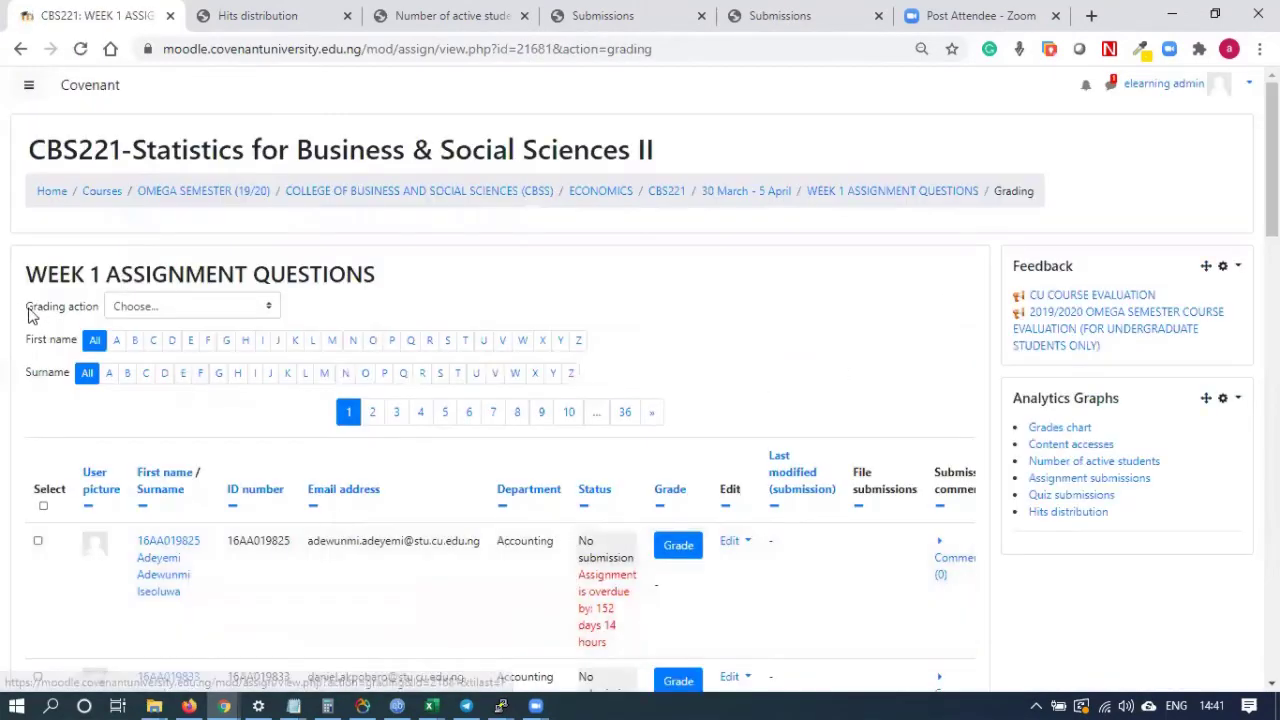
click(175, 306)
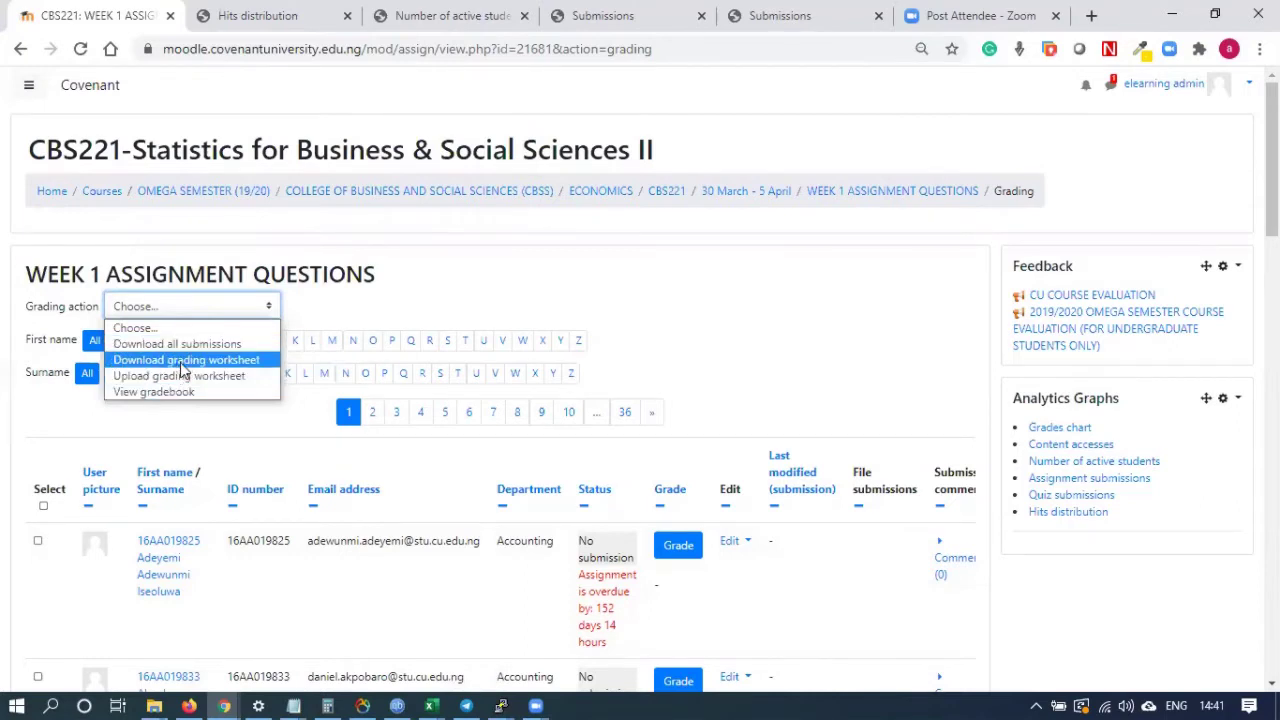
click(181, 362)
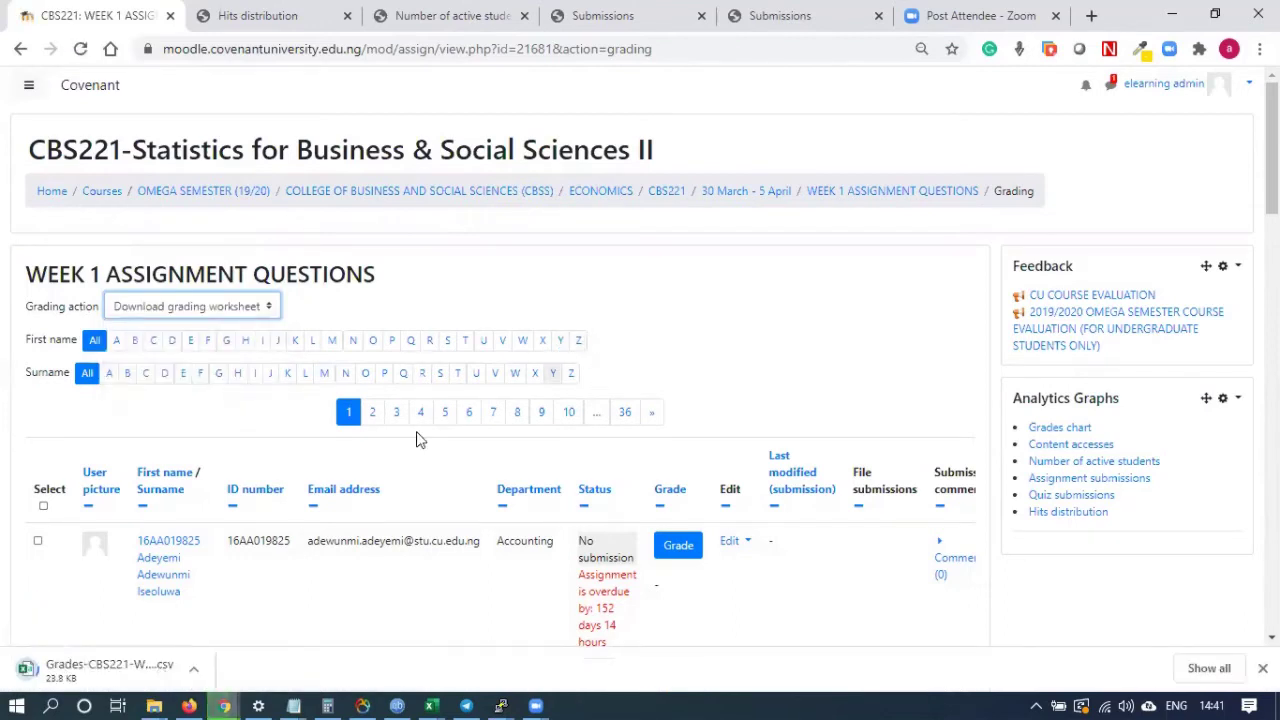
click(89, 668)
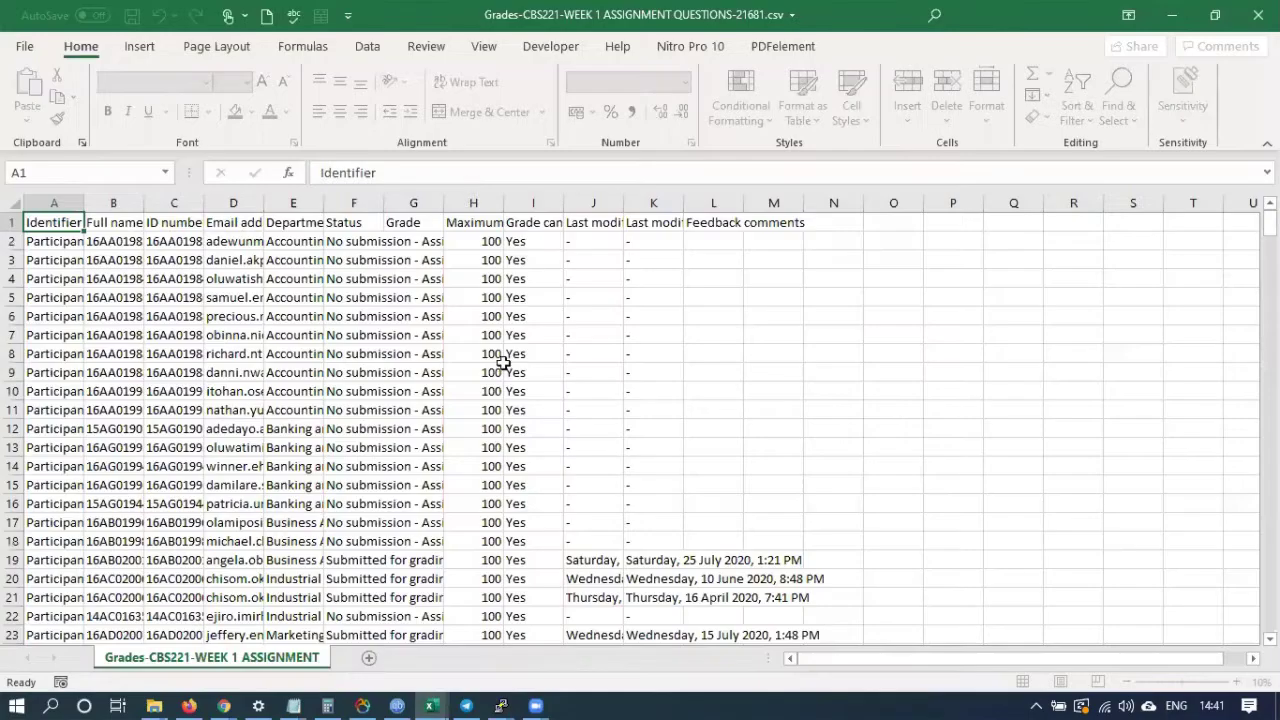
Step: Fit the Status column F of the grading worksheet to its contents
scroll(520, 355, down, 2)
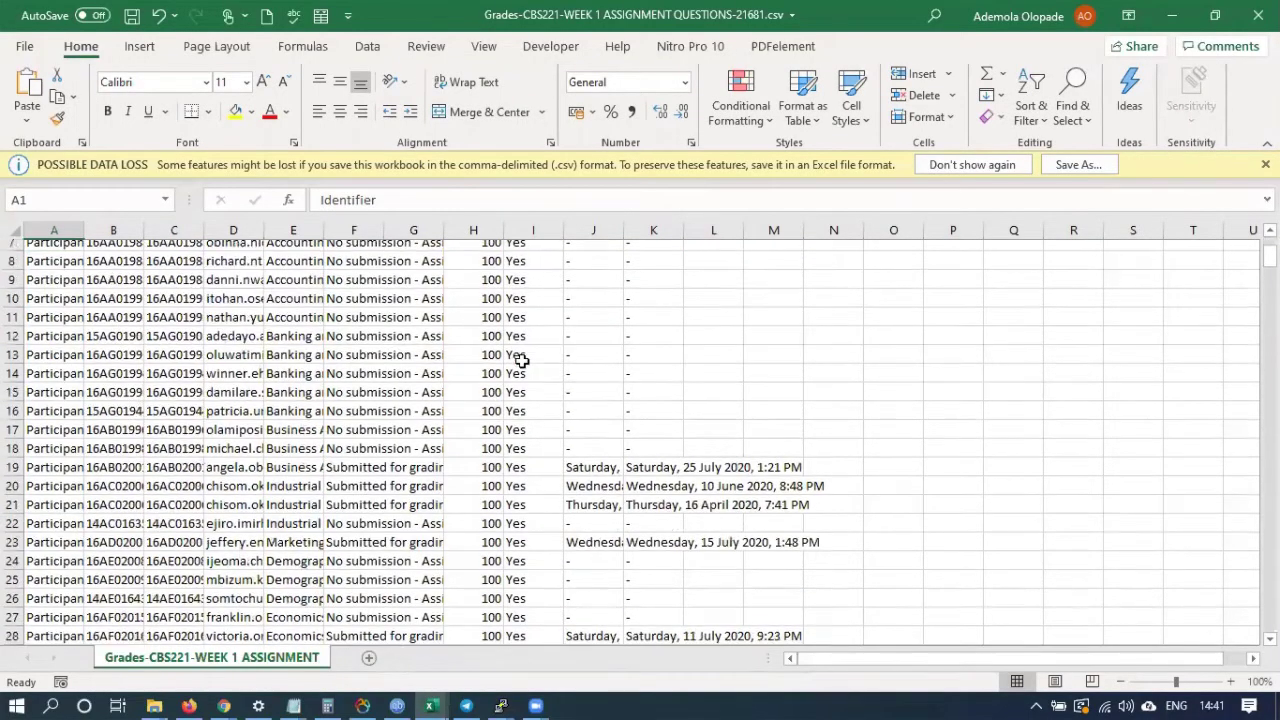
scroll(518, 357, up, 2)
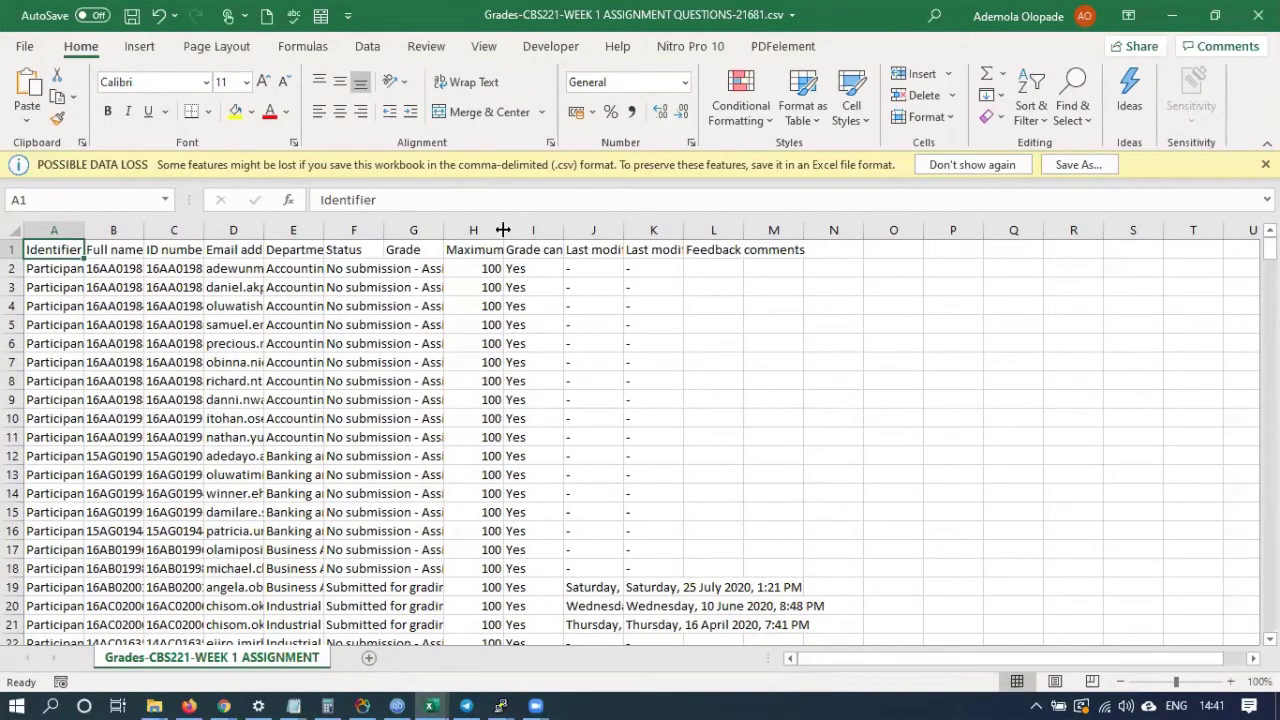
double_click(386, 230)
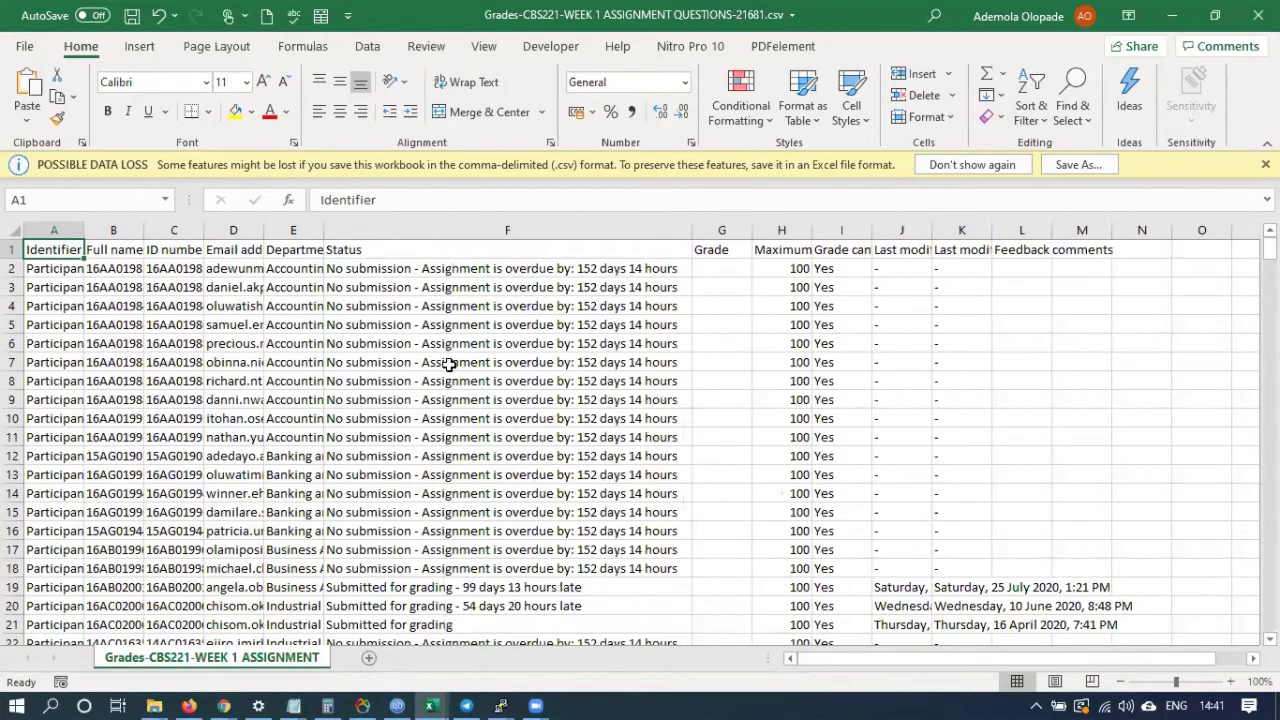
Step: Look down the Status column of the grading worksheet to review submitted, late and missing submissions
scroll(411, 418, down, 4)
click(443, 402)
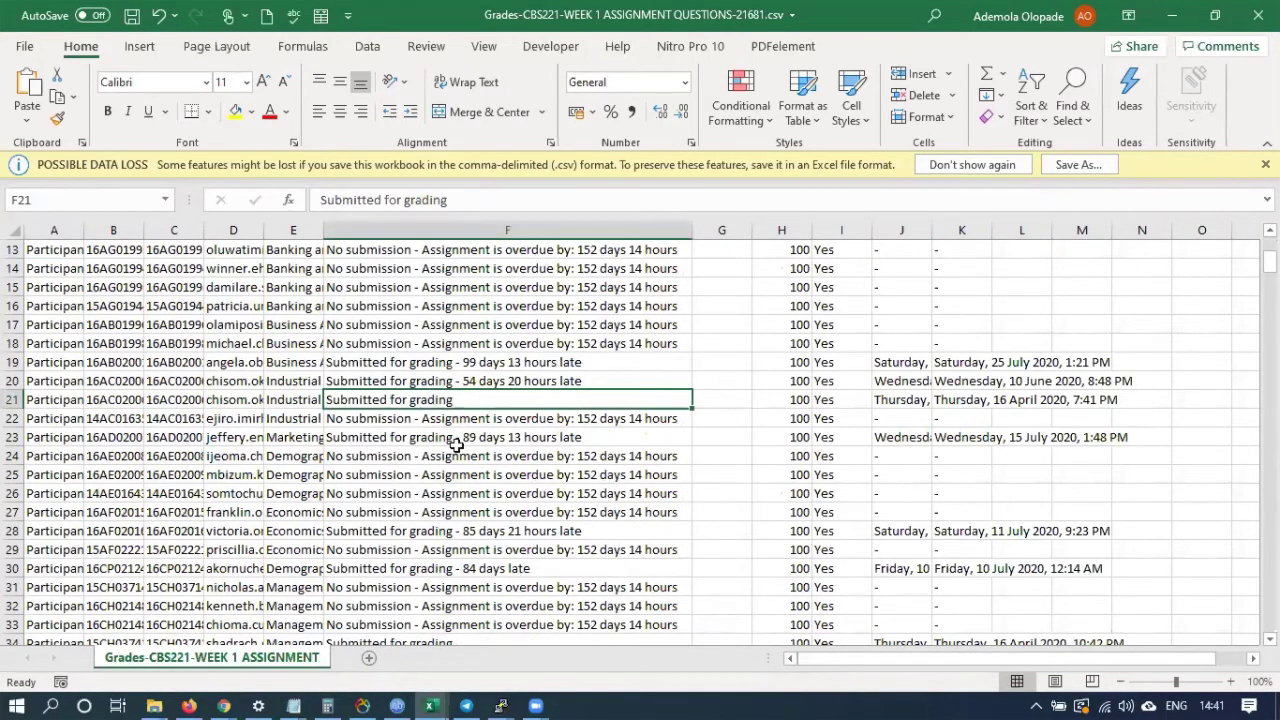
scroll(455, 443, down, 17)
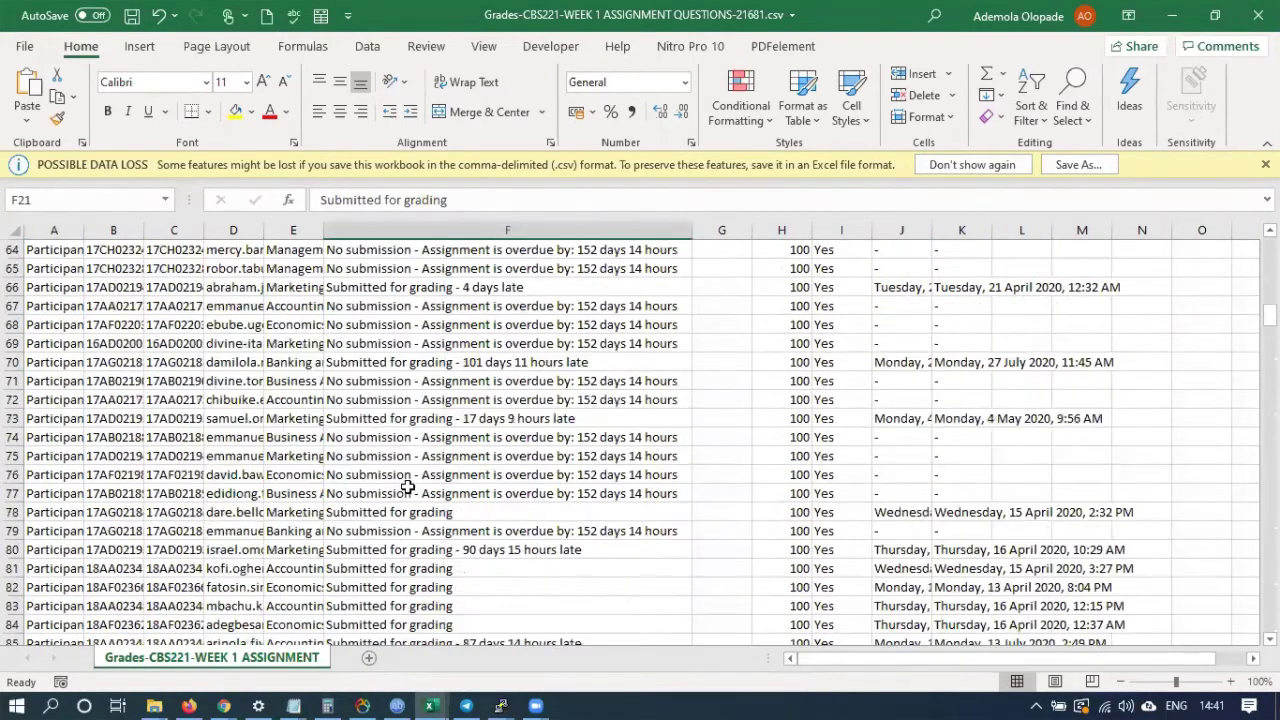
scroll(407, 481, down, 20)
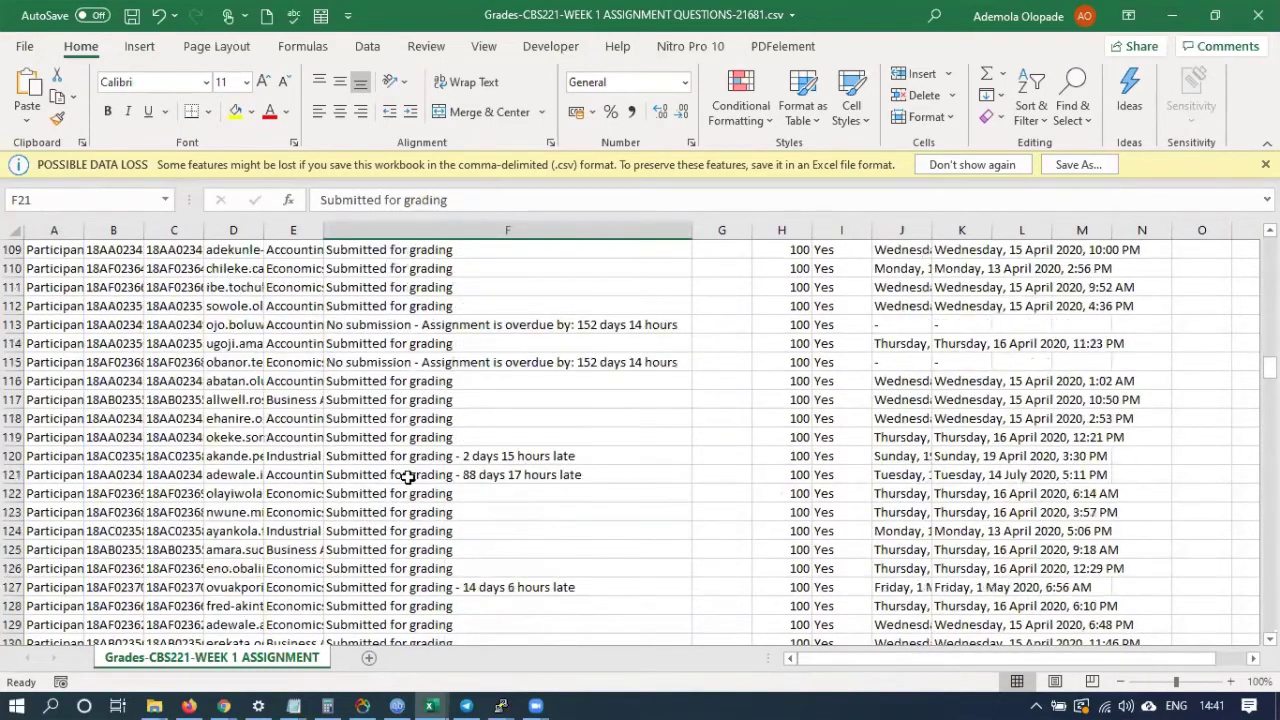
scroll(422, 477, down, 20)
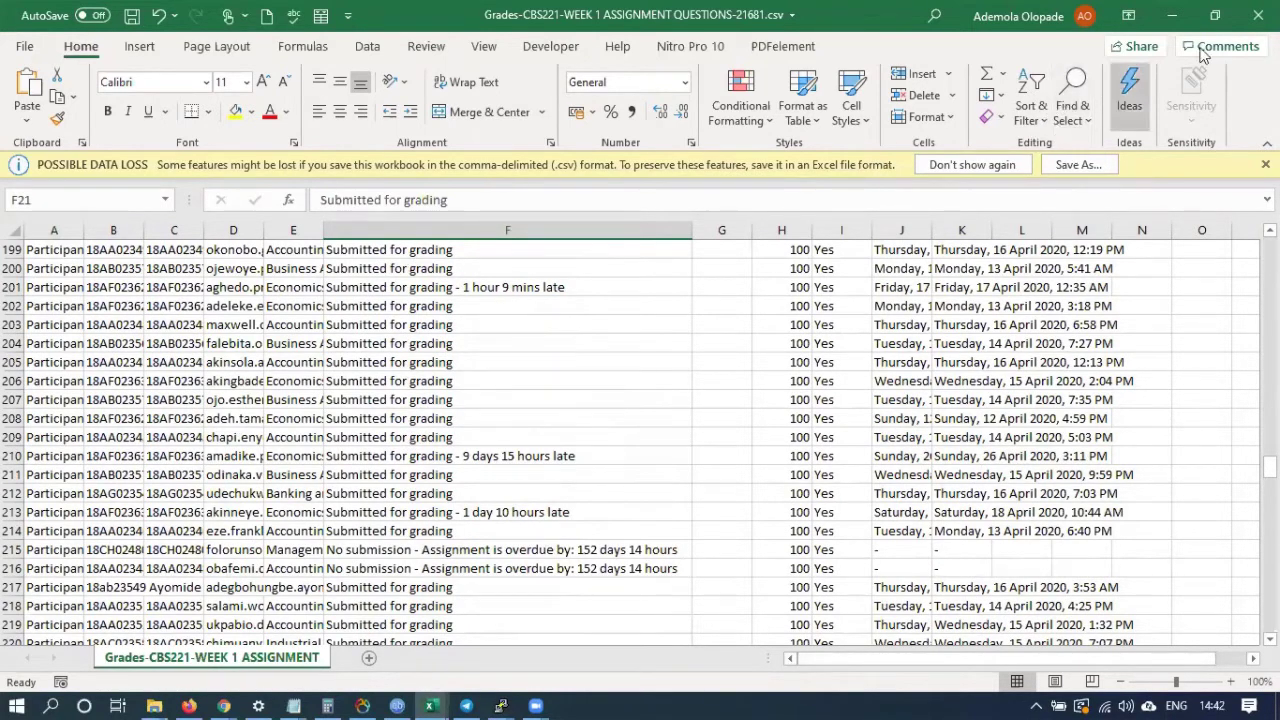
Step: Close the grading worksheet, minimize the remaining Excel workbook to return to Chrome, and dismiss the multiple-file download request
click(1258, 15)
click(646, 380)
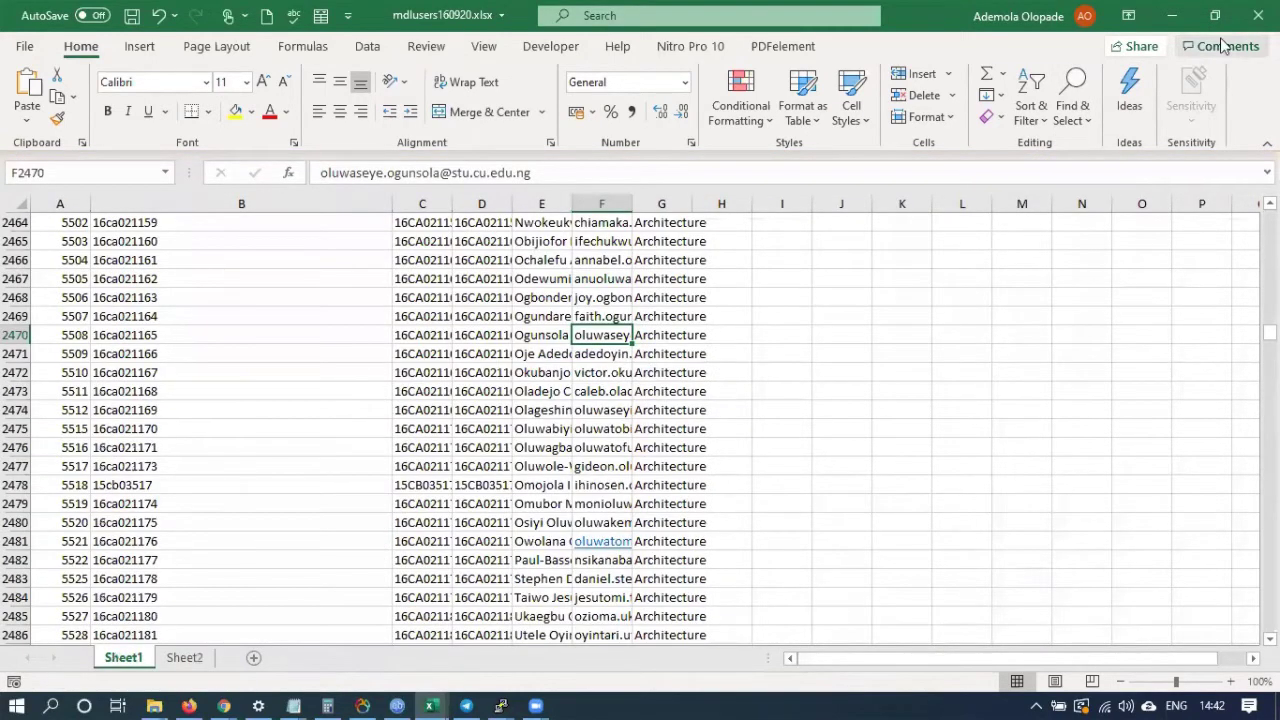
click(1172, 15)
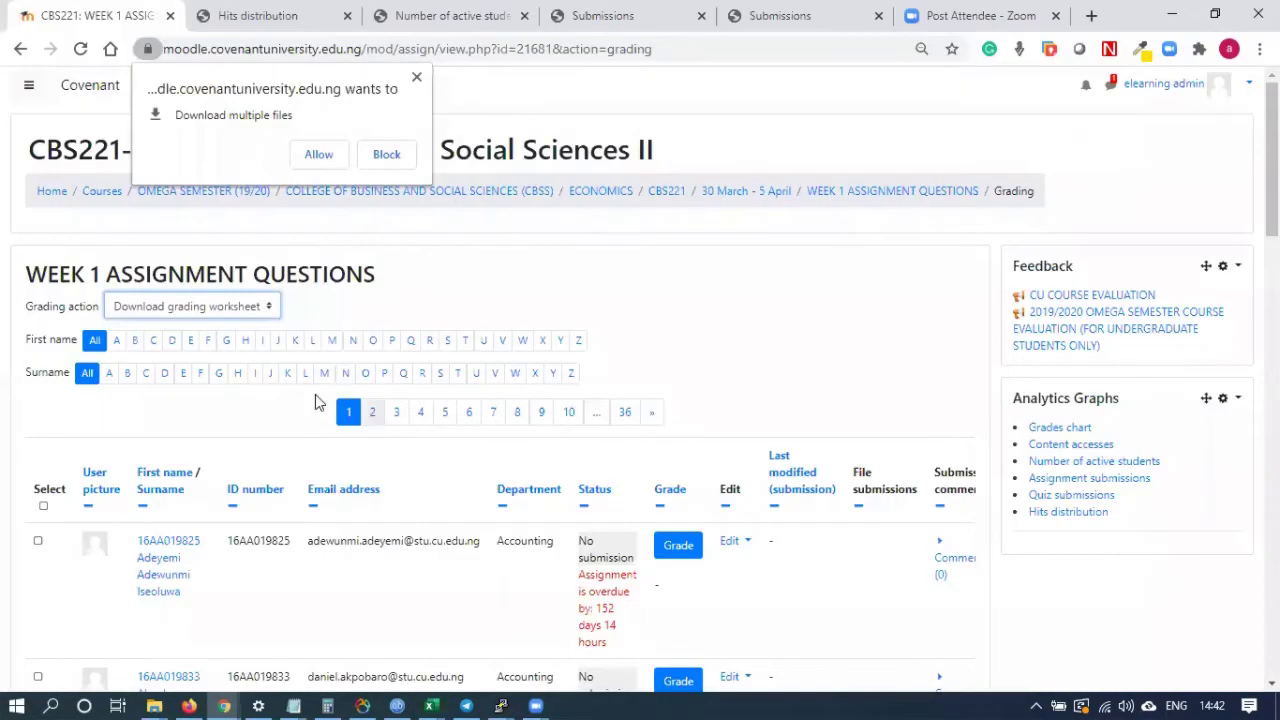
click(416, 80)
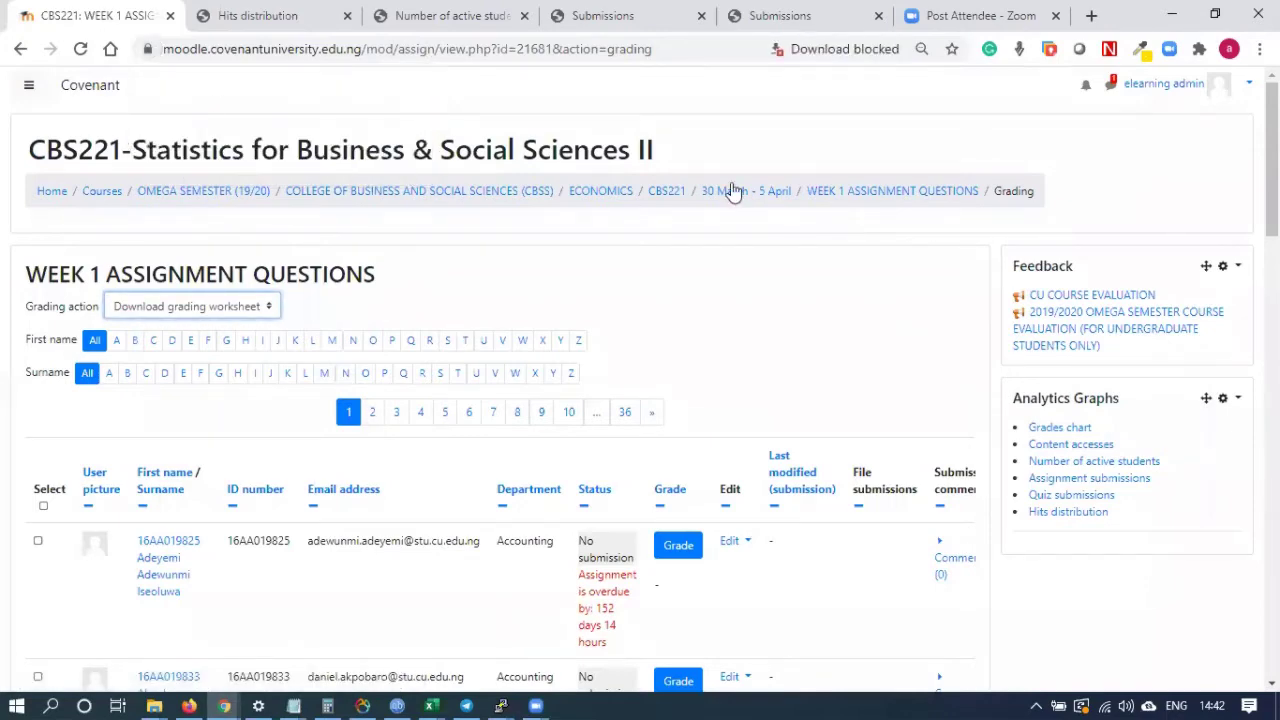
Step: Return to the CBS221 course page and open QUIZ 1 in the 25 May - 31 May section
click(666, 192)
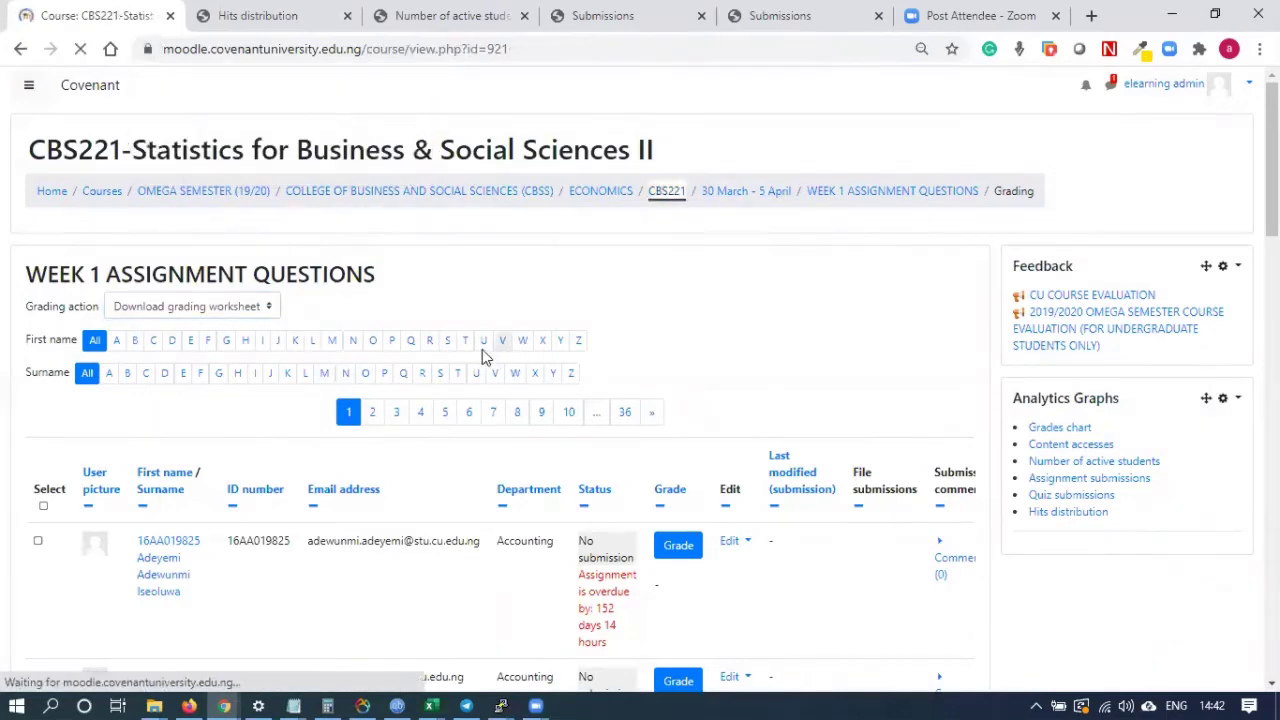
scroll(400, 370, down, 3)
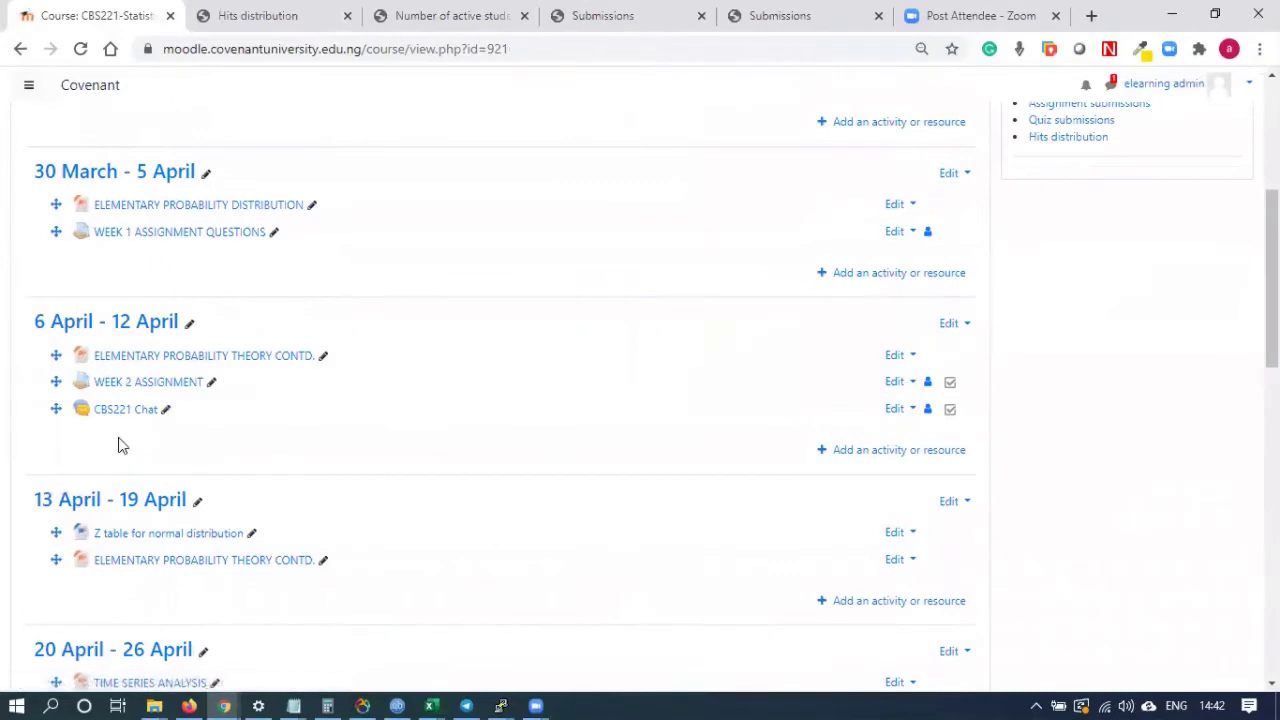
scroll(120, 466, down, 3)
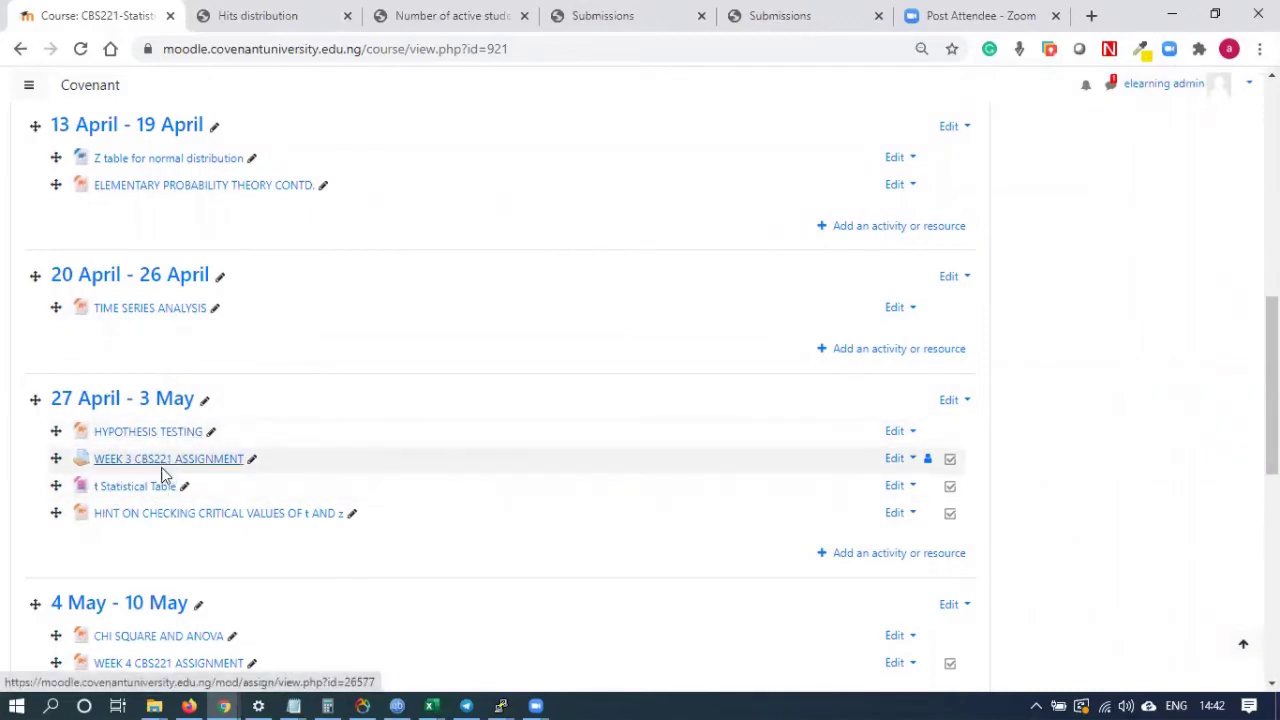
scroll(161, 467, down, 5)
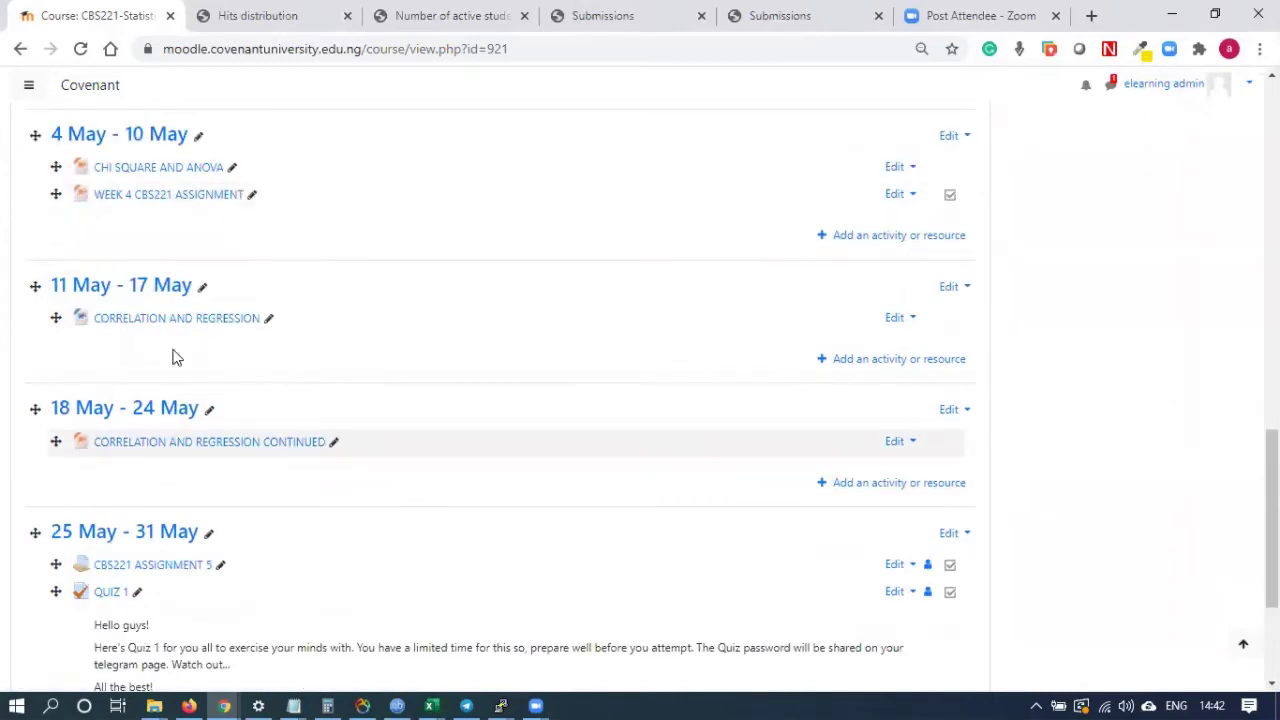
click(118, 594)
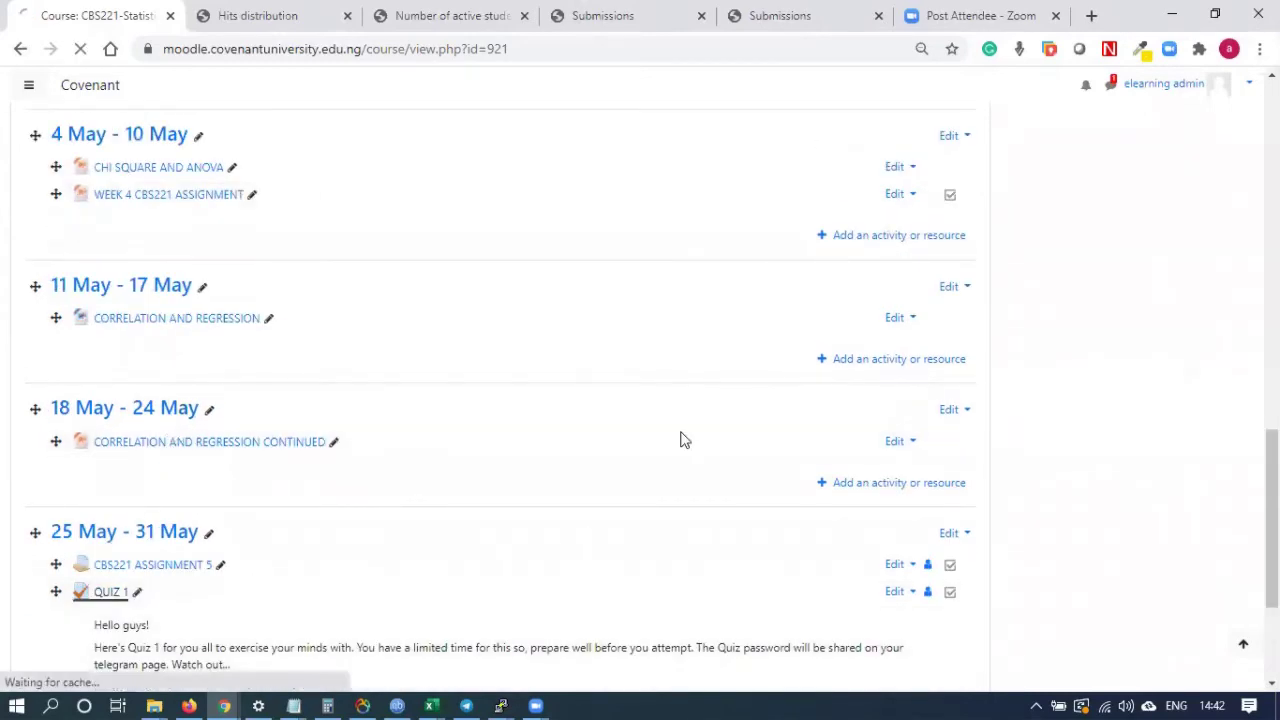
Step: Review the number of attempts allowed and the grading method on the QUIZ 1 page
scroll(514, 409, down, 3)
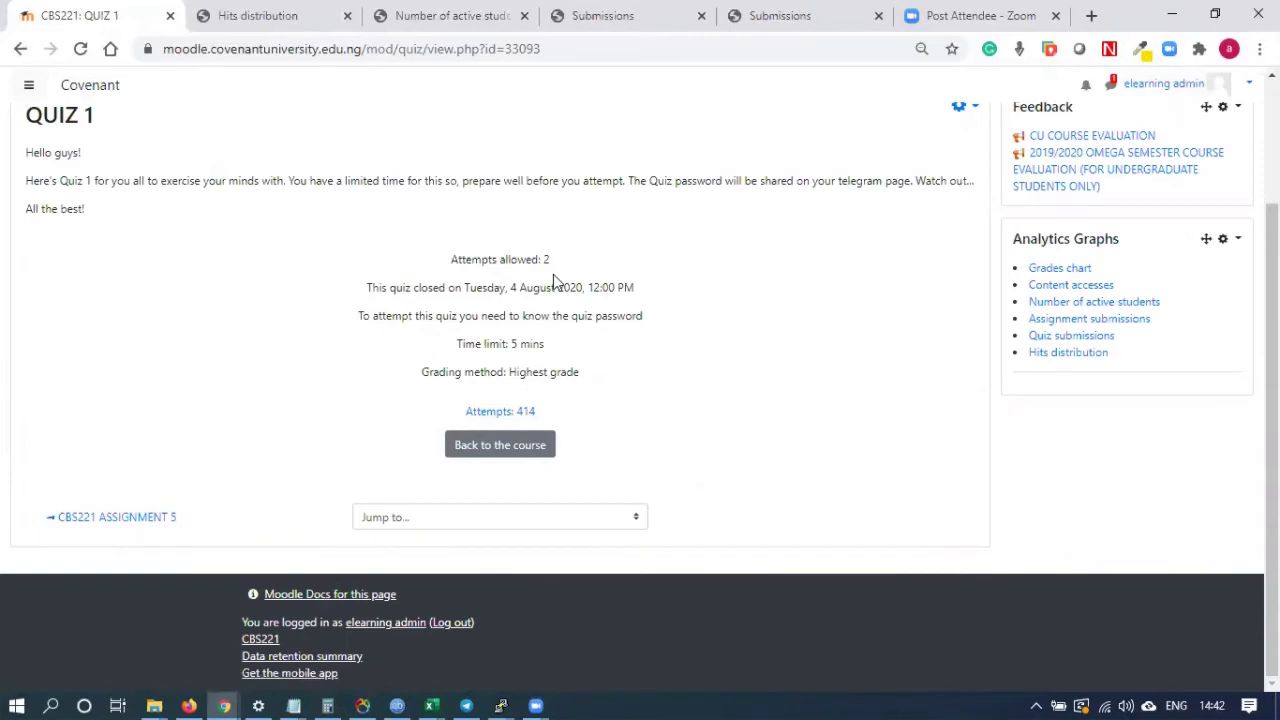
triple_click(511, 259)
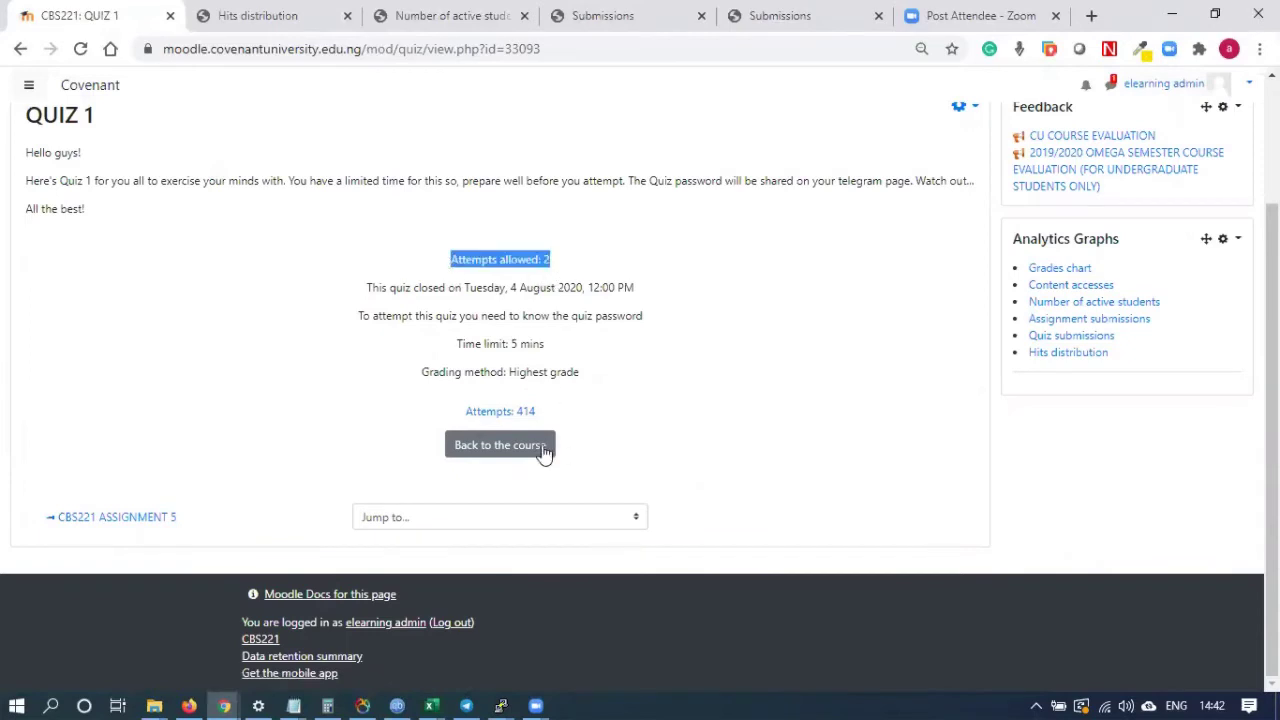
mouse_move(516, 372)
mouse_down()
mouse_move(620, 383)
mouse_move(519, 373)
mouse_up()
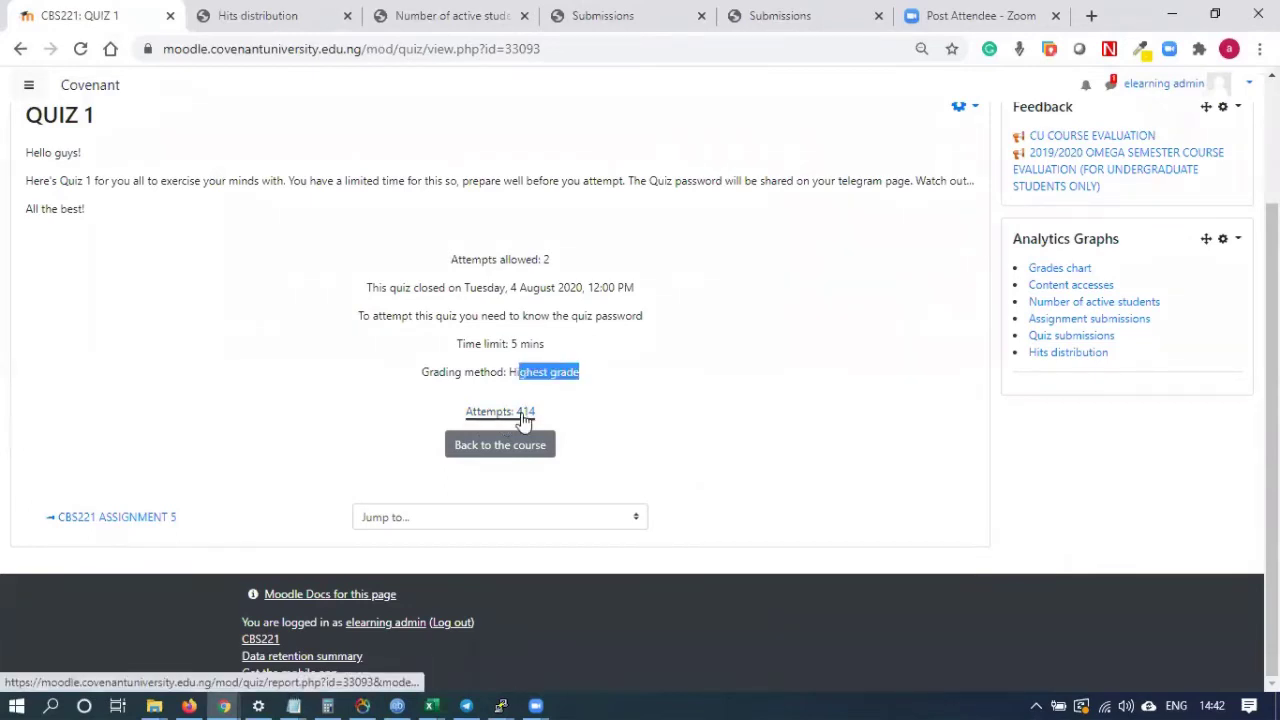
Step: Open the QUIZ 1 attempts report and show it for enrolled users who have, or have not, attempted the quiz
click(503, 411)
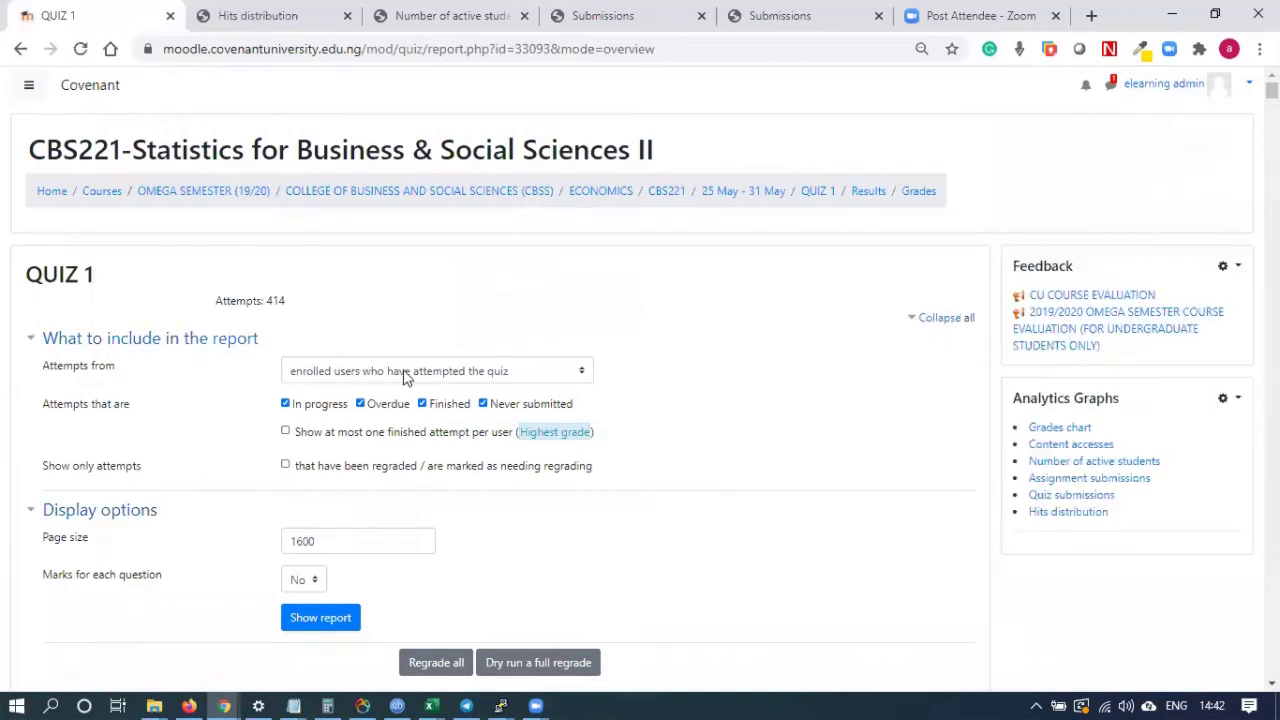
click(497, 375)
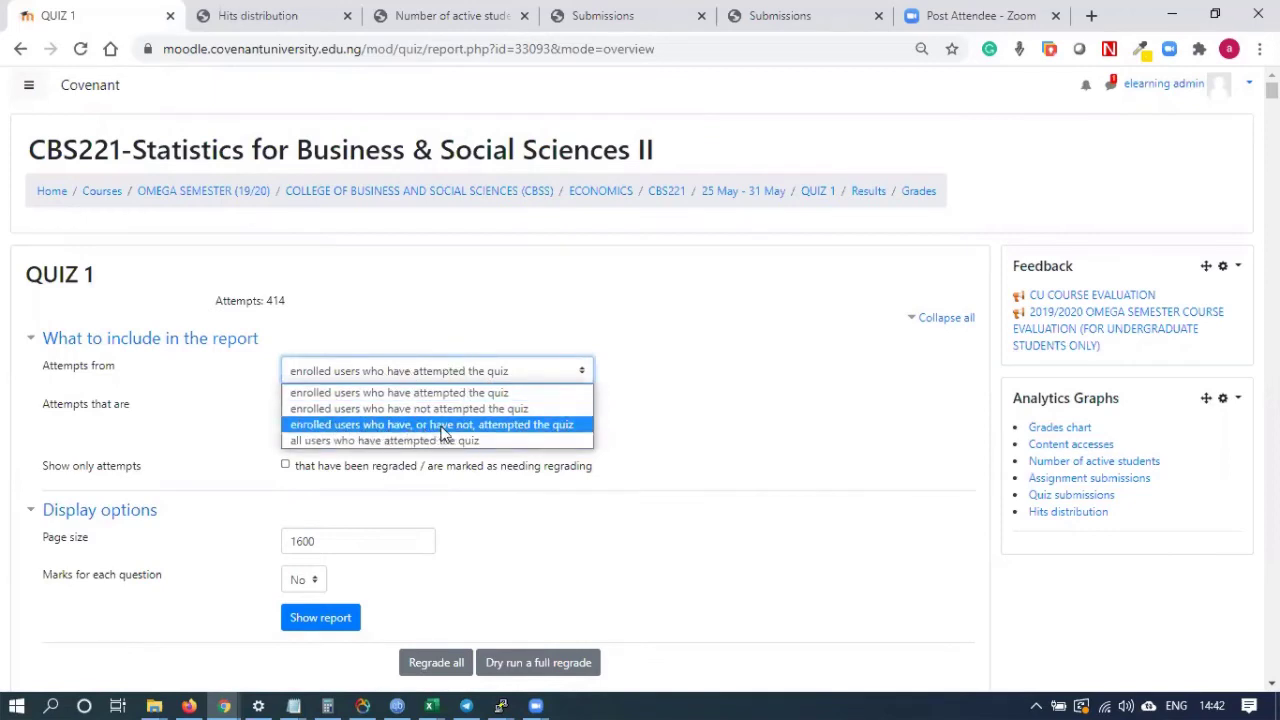
click(521, 428)
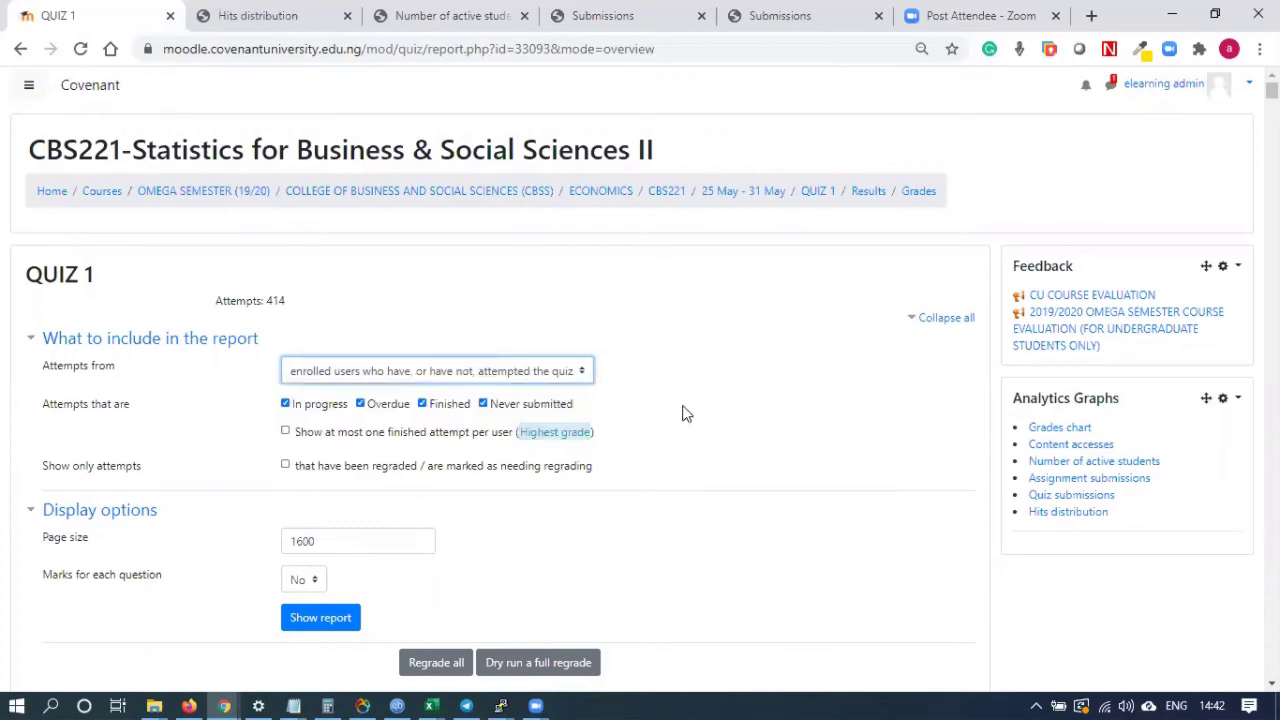
click(320, 616)
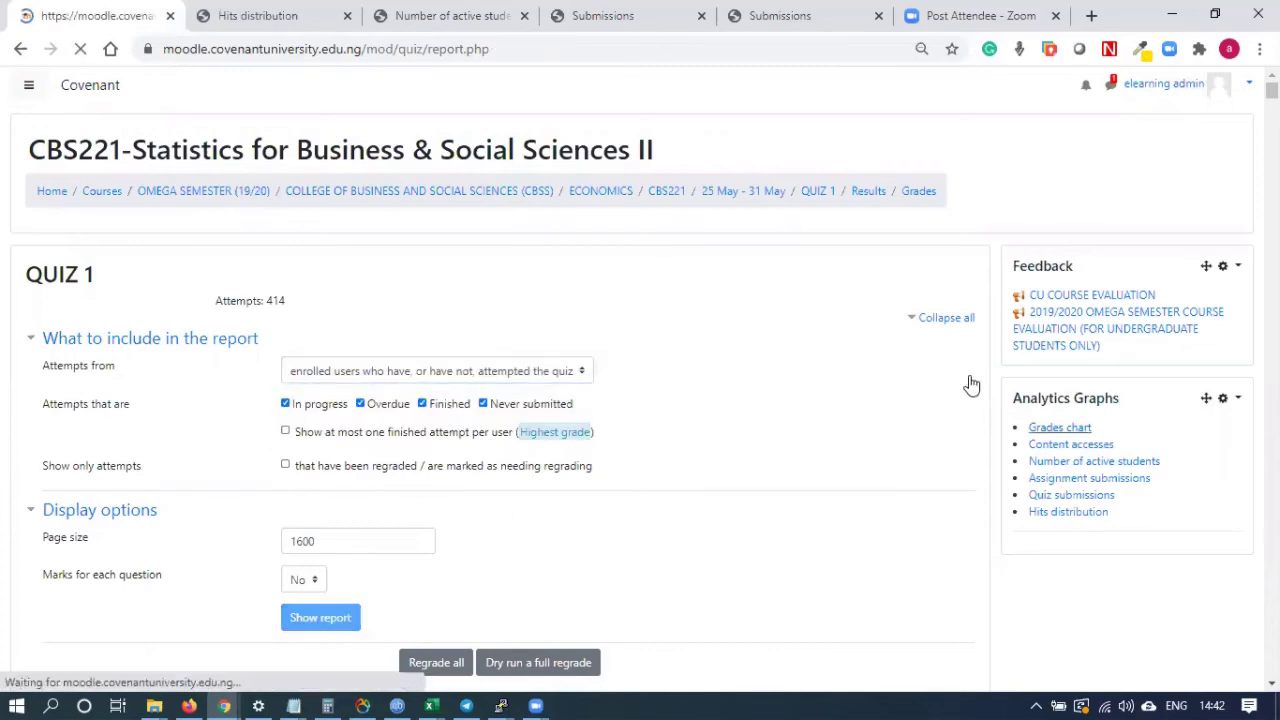
Step: Look through the QUIZ 1 report for students without attempts, finished attempts with their grades, and the grade range chart
scroll(930, 400, down, 15)
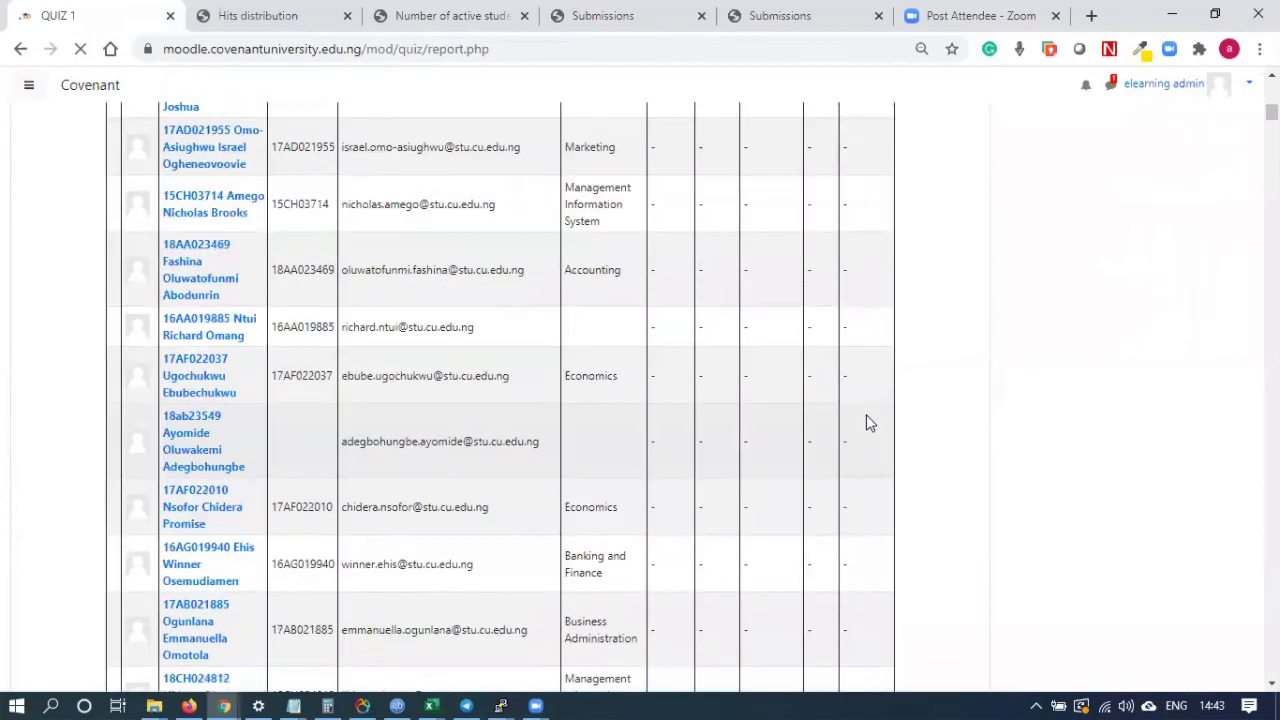
scroll(1209, 254, down, 6)
scroll(500, 400, up, 5)
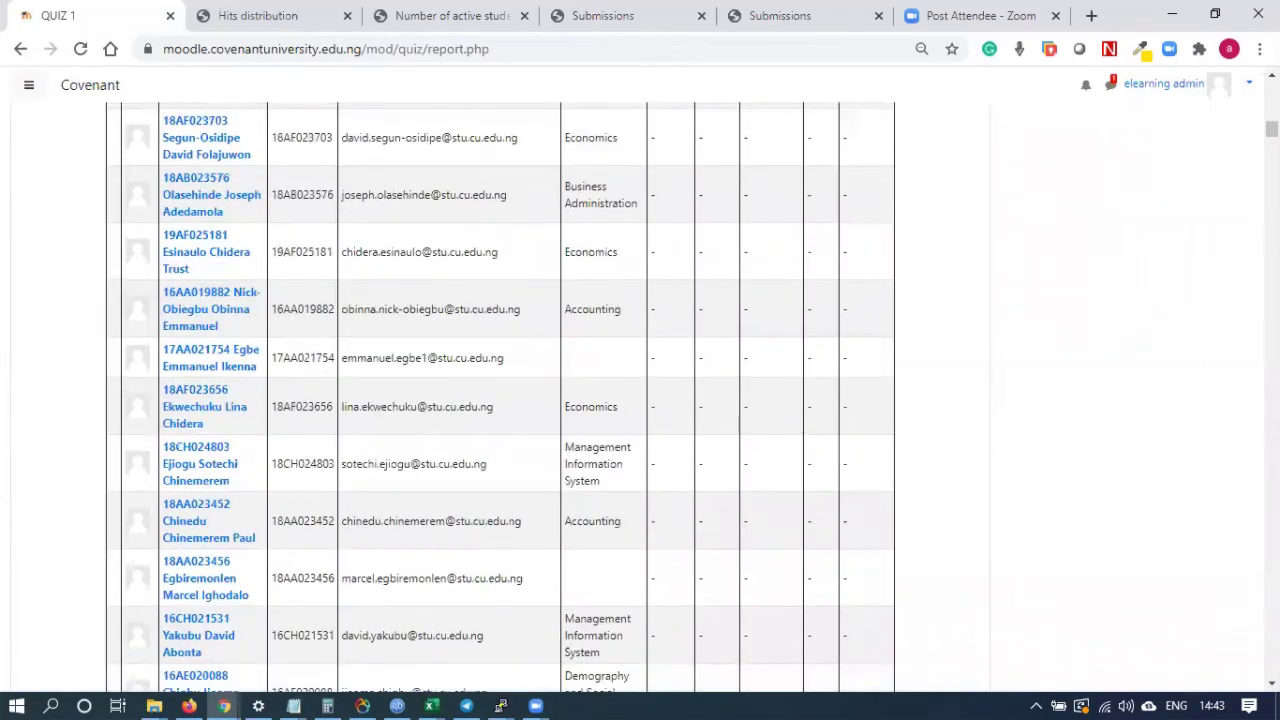
scroll(500, 400, down, 20)
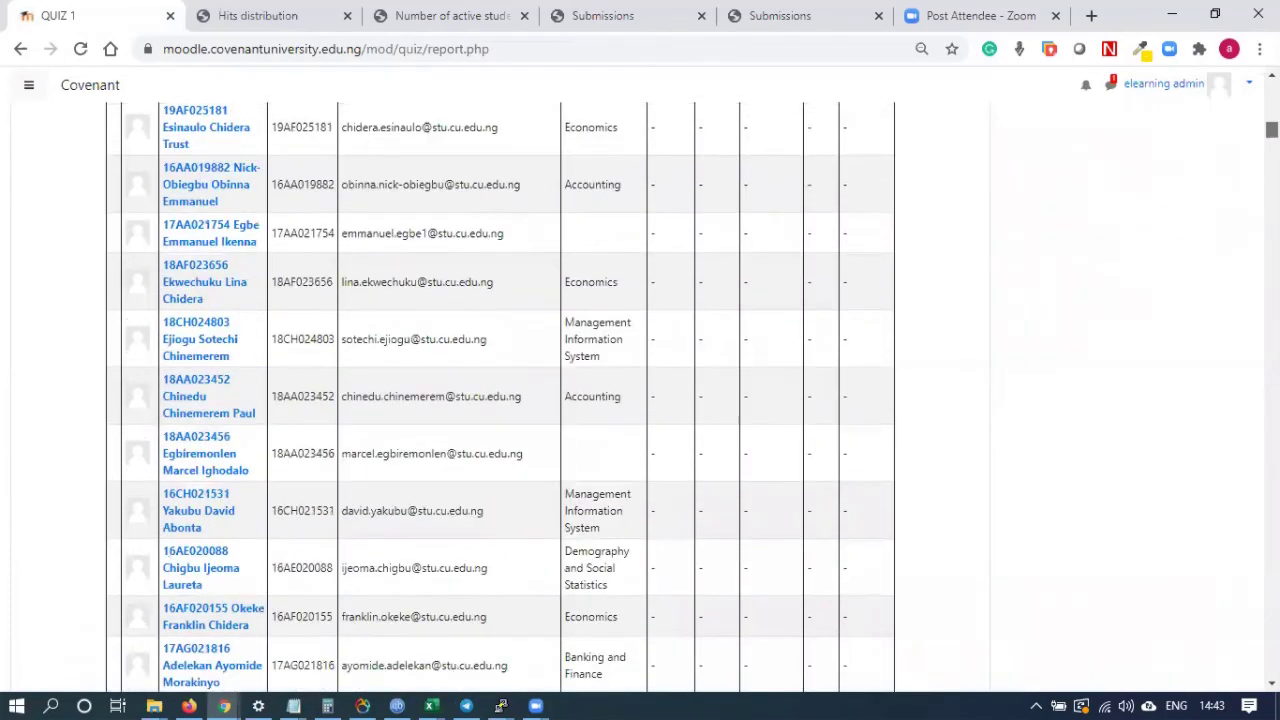
scroll(640, 400, down, 15)
scroll(500, 400, up, 1)
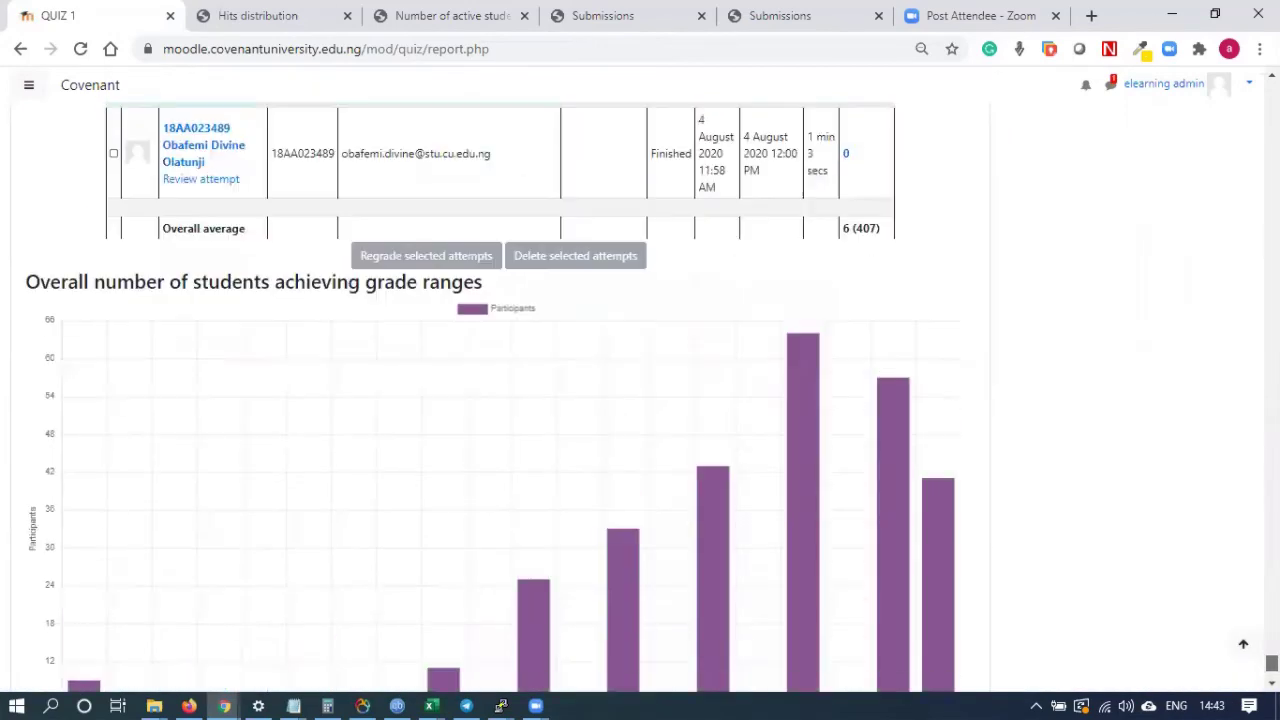
scroll(500, 400, up, 10)
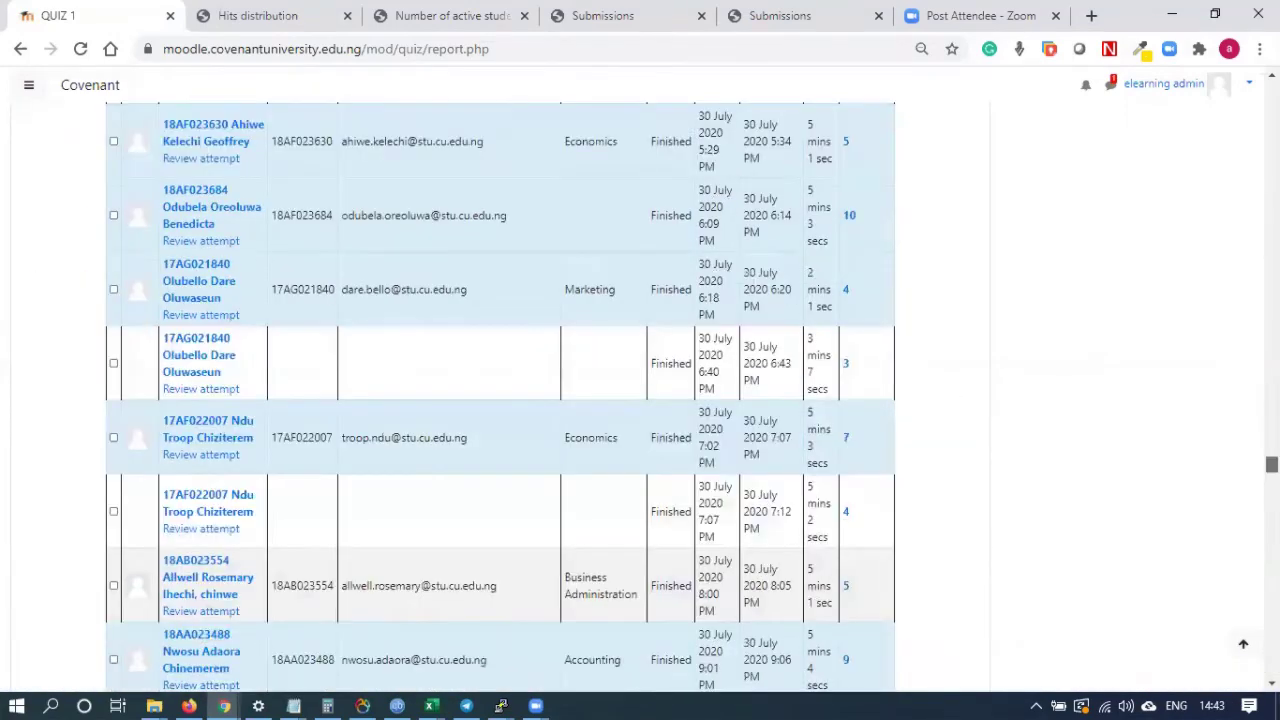
scroll(500, 400, down, 14)
scroll(500, 400, up, 20)
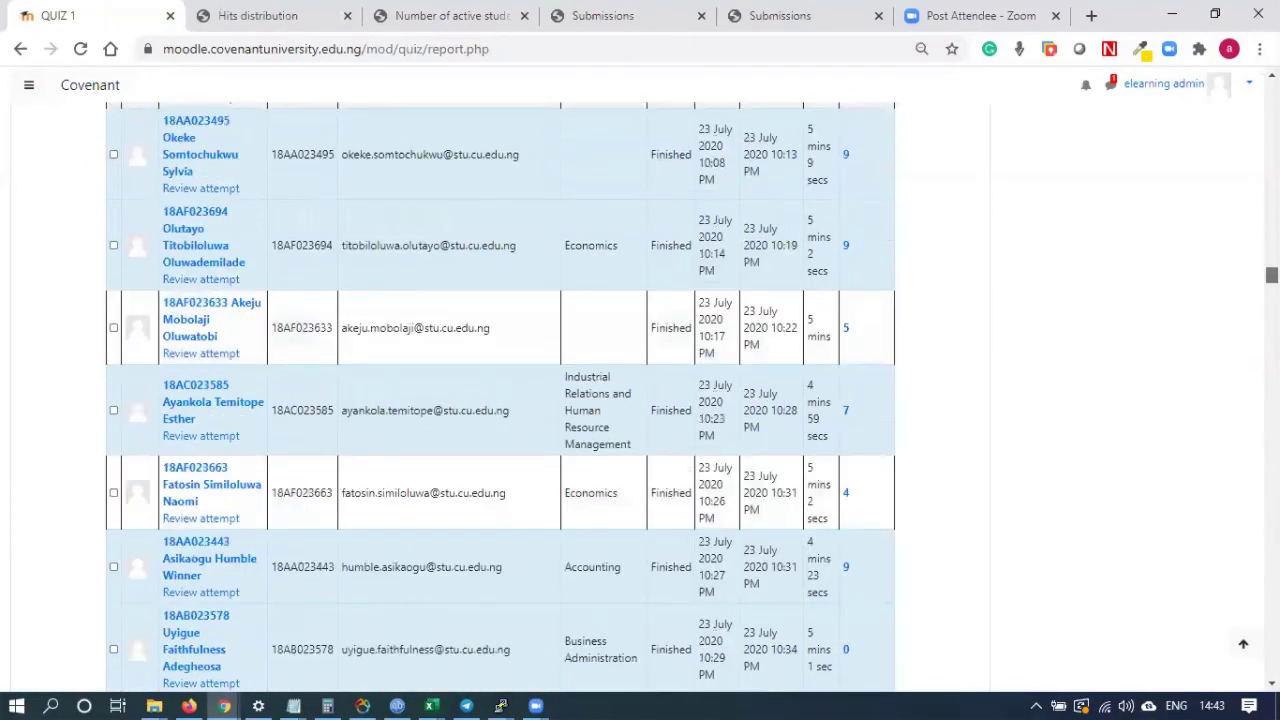
scroll(500, 400, up, 20)
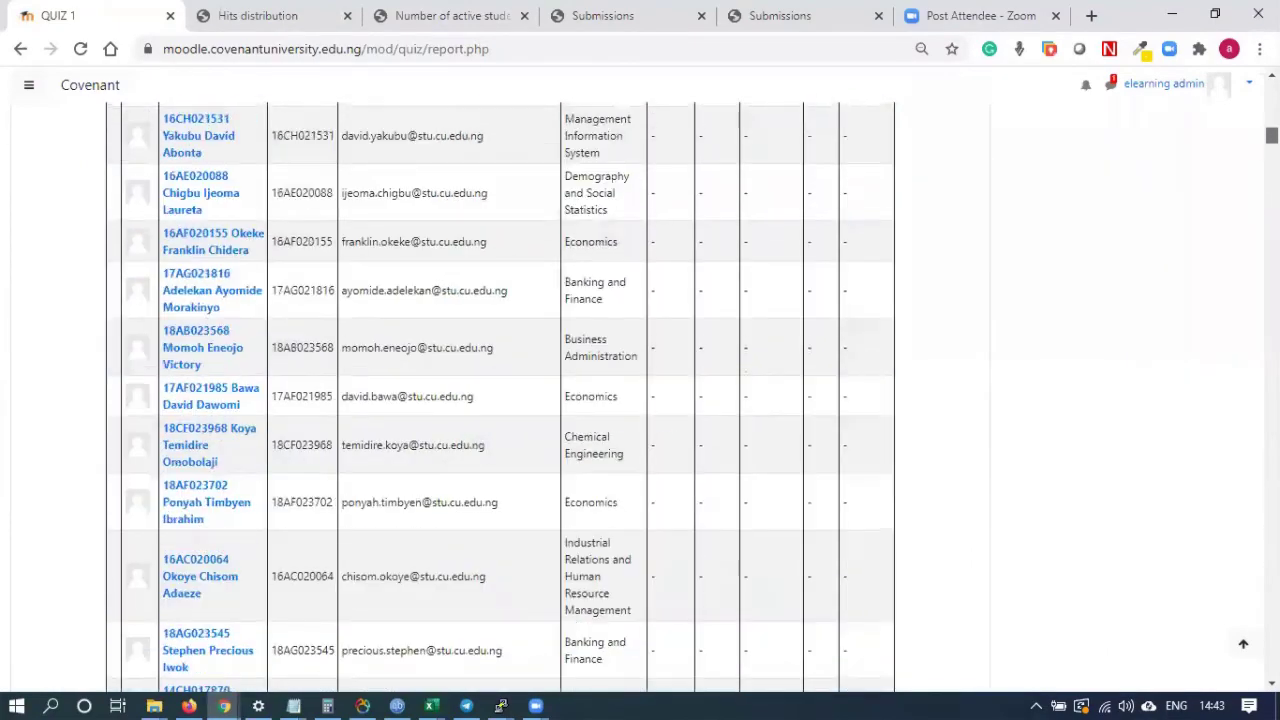
Step: Check the file formats offered for downloading the QUIZ 1 report table
scroll(500, 400, up, 20)
scroll(500, 400, down, 4)
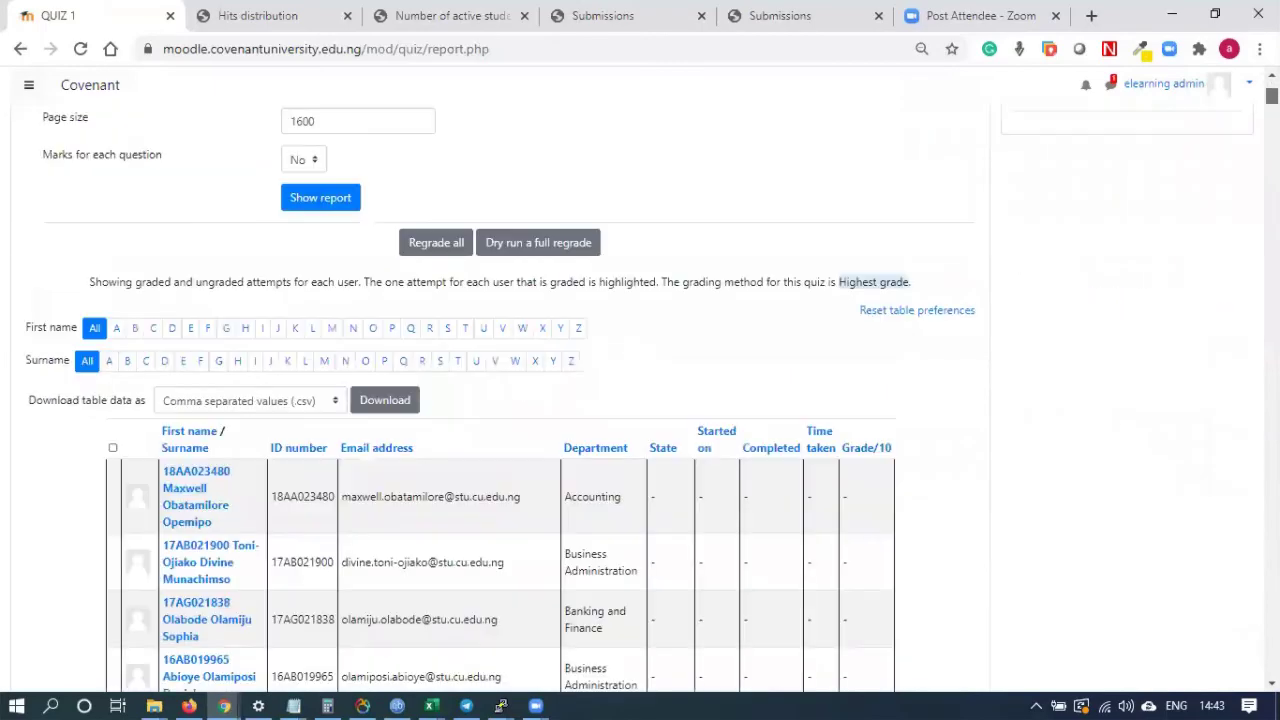
click(317, 400)
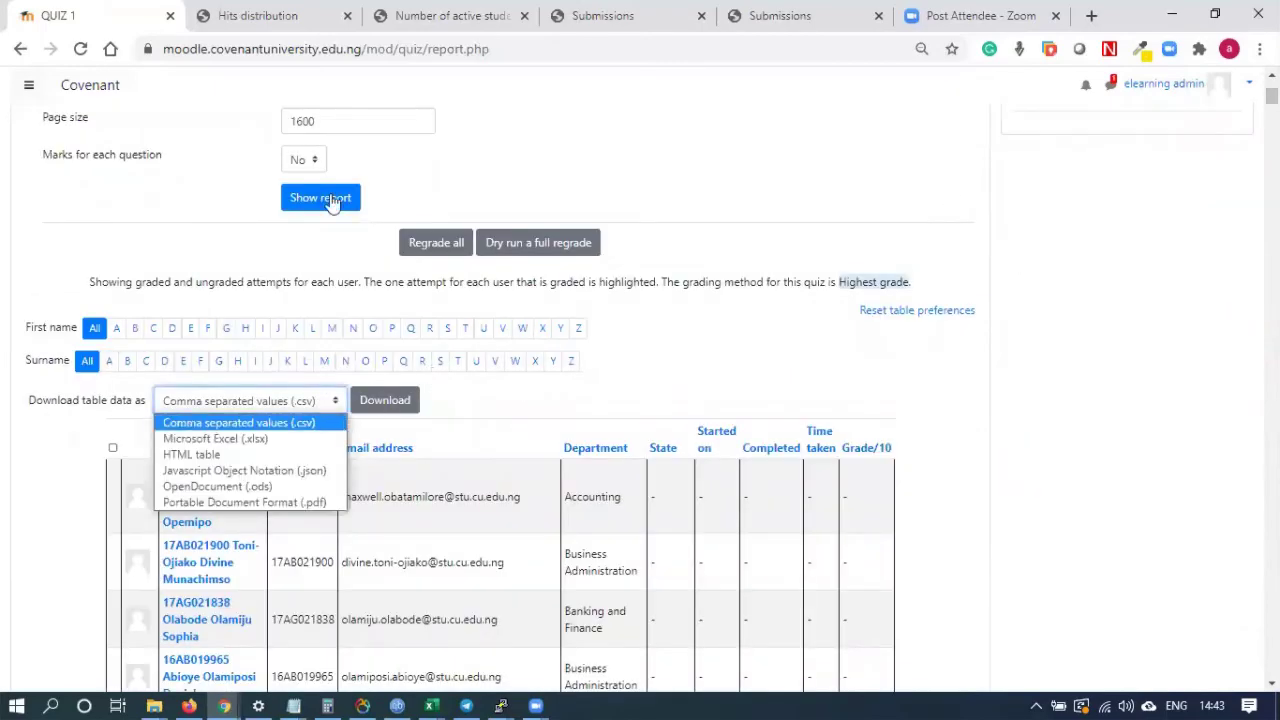
scroll(605, 150, up, 4)
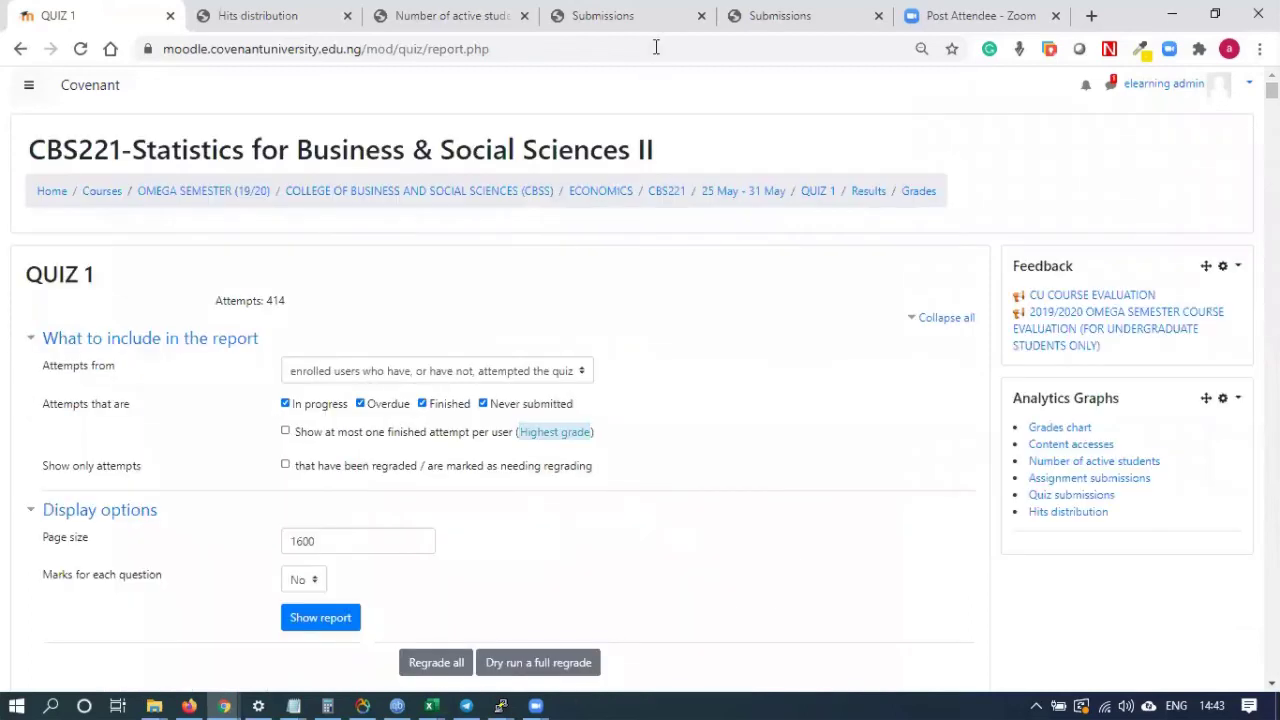